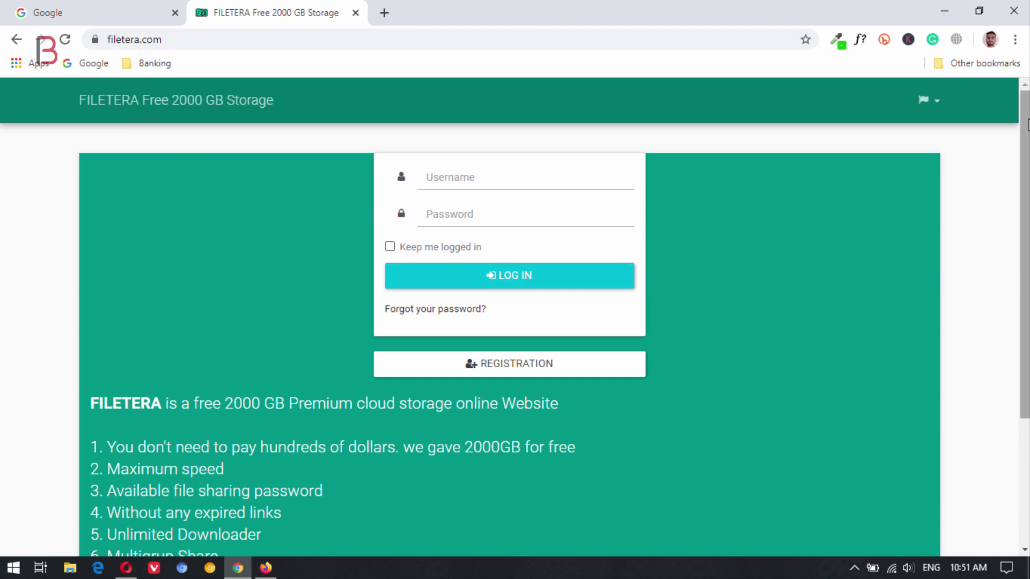
{"action": "scroll", "coordinate": [1028, 110], "scroll_direction": "down", "scroll_amount": 3}
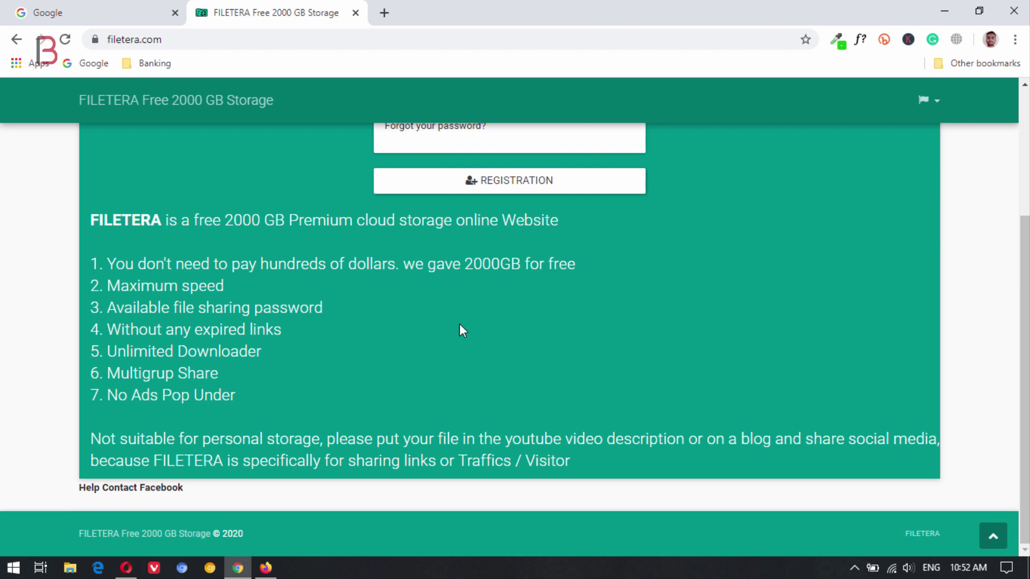
{"action": "left_click_drag", "start_coordinate": [465, 263], "coordinate": [524, 261]}
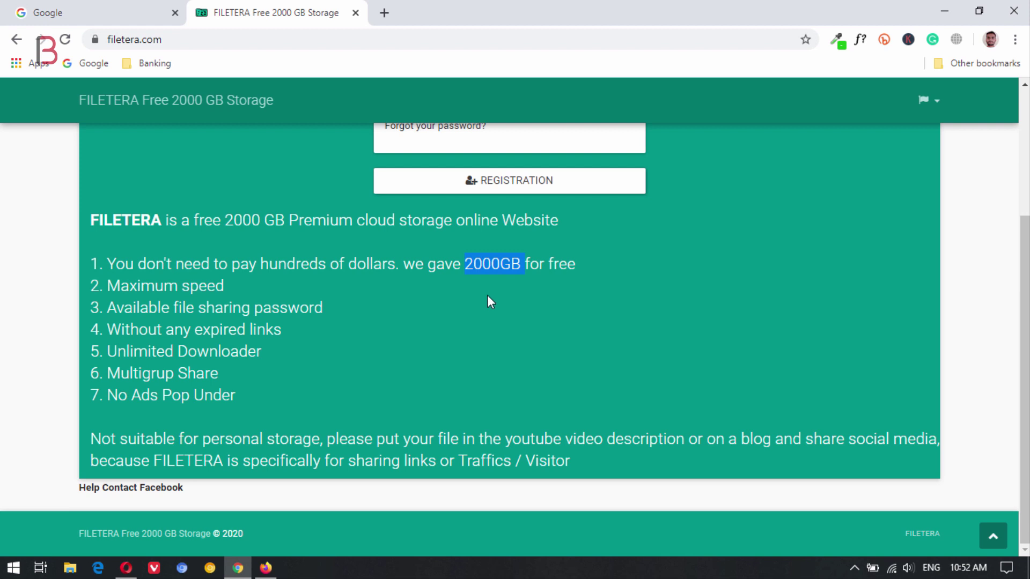
{"action": "left_click", "coordinate": [462, 289]}
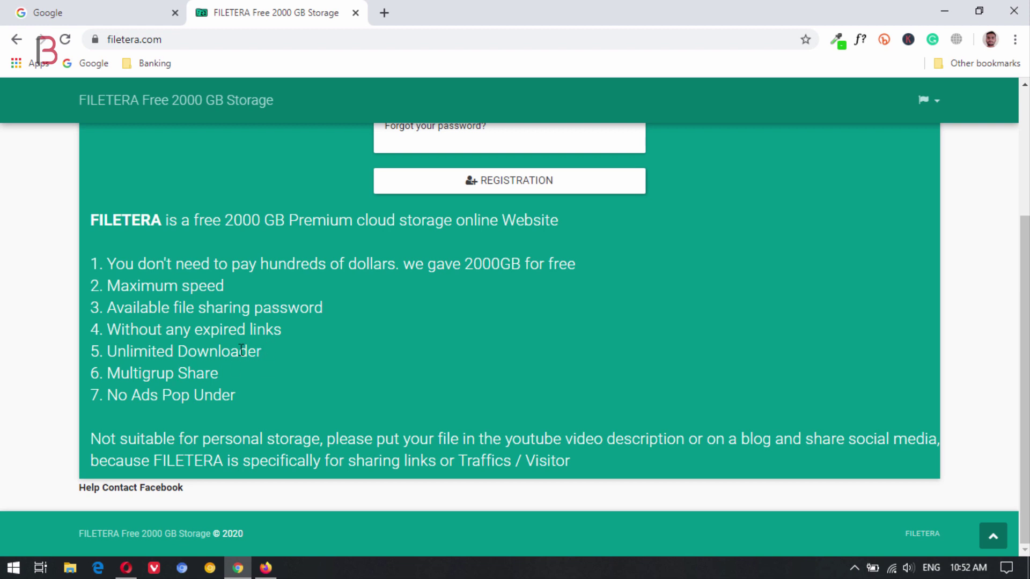
{"action": "scroll", "coordinate": [242, 350], "scroll_direction": "up", "scroll_amount": 3}
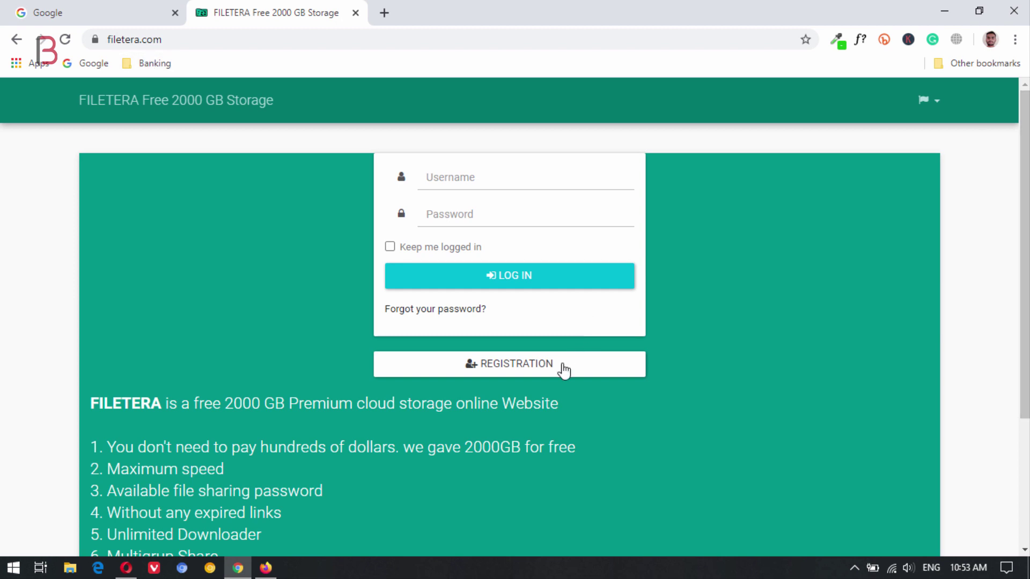
Go to FILETERA's registration page and scroll down to the username, password and e-mail sign-up form
{"action": "left_click", "coordinate": [542, 372]}
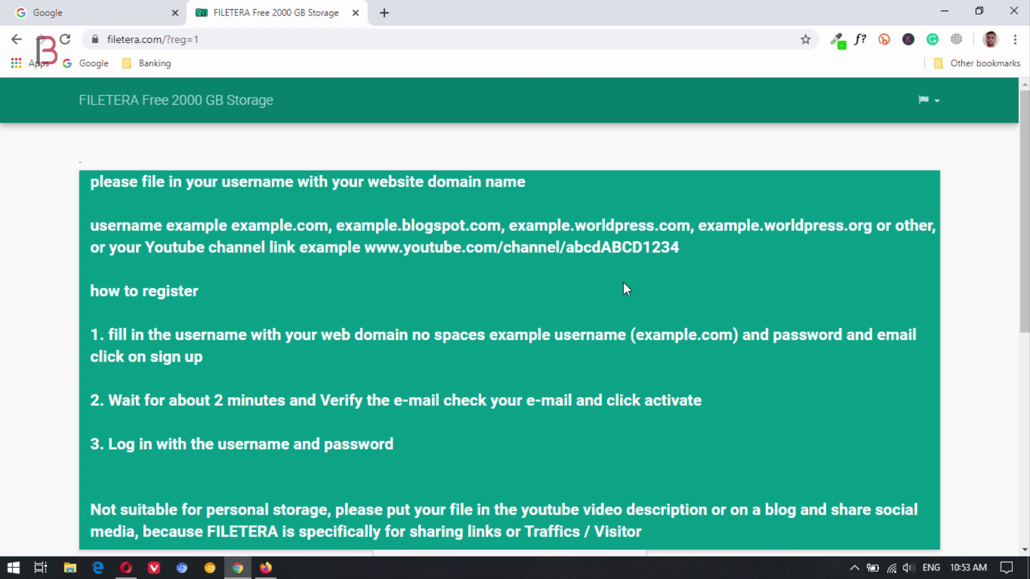
{"action": "scroll", "coordinate": [1025, 214], "scroll_direction": "down", "scroll_amount": 1}
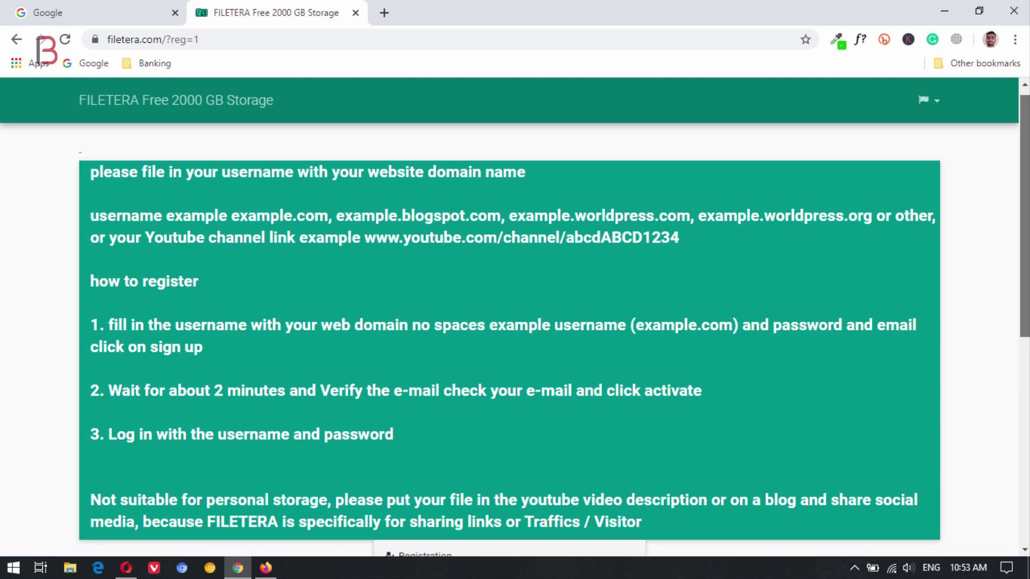
{"action": "scroll", "coordinate": [1023, 329], "scroll_direction": "down", "scroll_amount": 6}
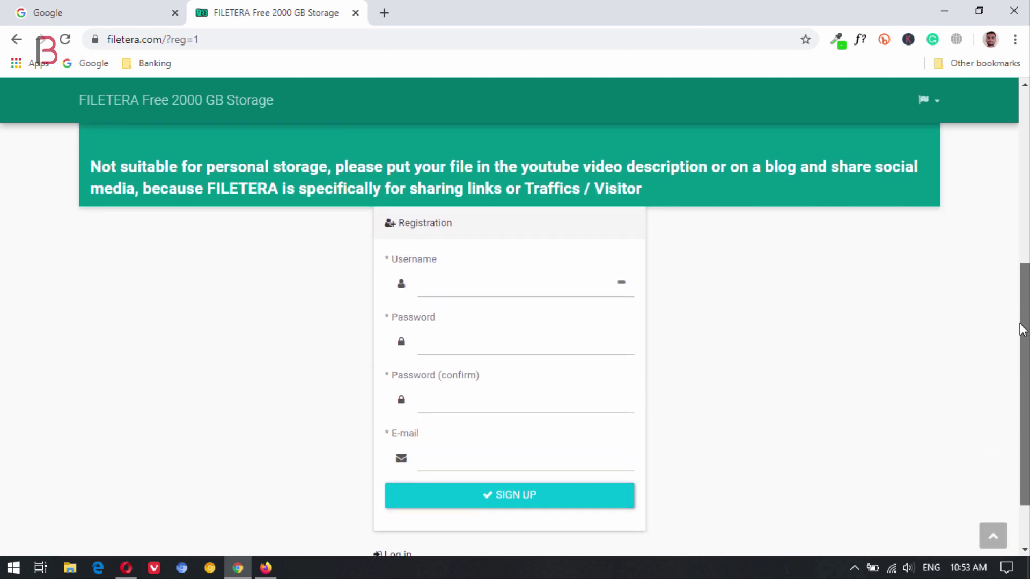
{"action": "left_click_drag", "start_coordinate": [1023, 330], "coordinate": [1021, 366]}
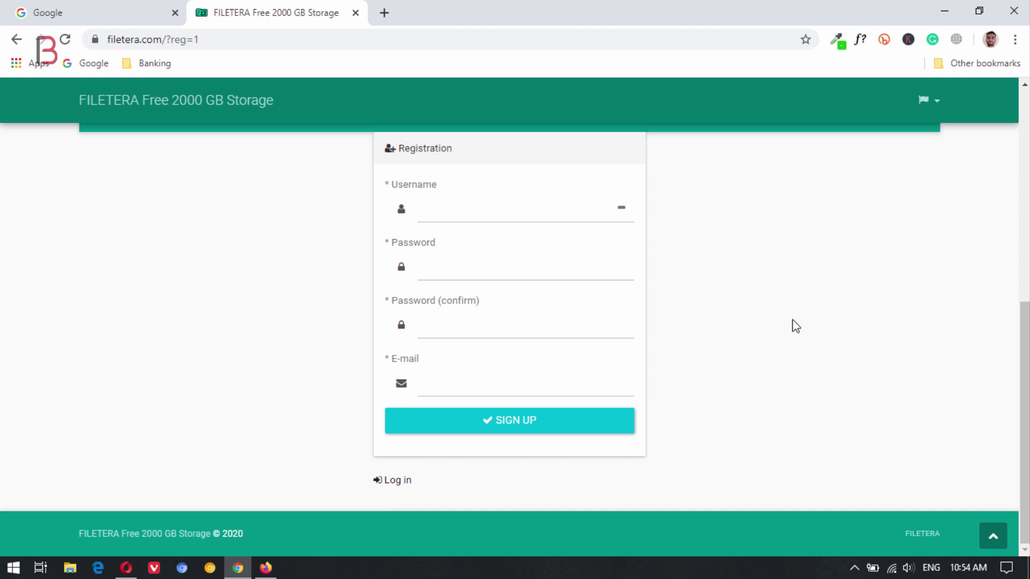
Fill in the username, password, confirmation and a Gmail e-mail address, then submit the registration
{"action": "left_click", "coordinate": [552, 214]}
{"action": "key", "text": "ctrl+v"}
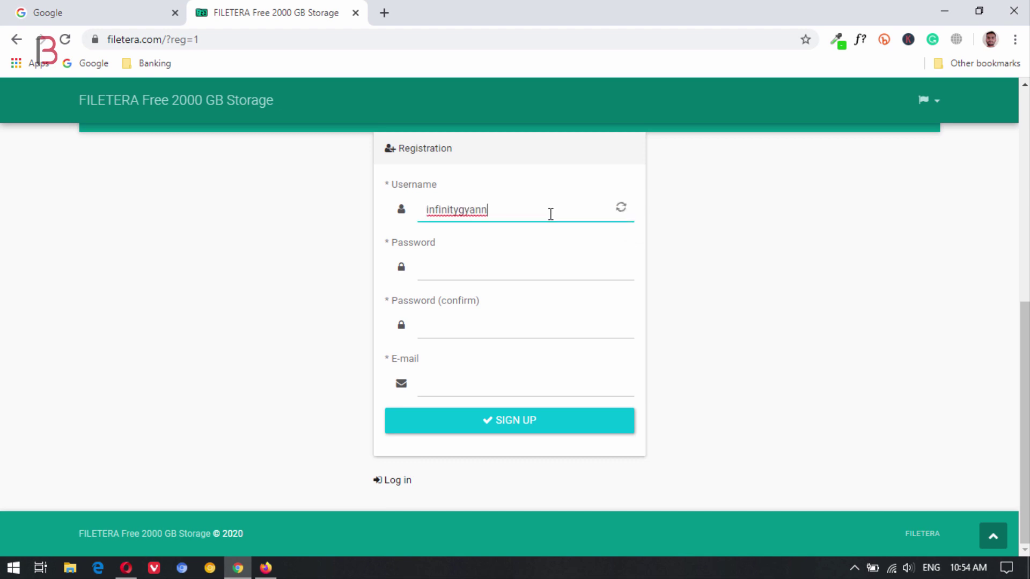
{"action": "left_click", "coordinate": [503, 268]}
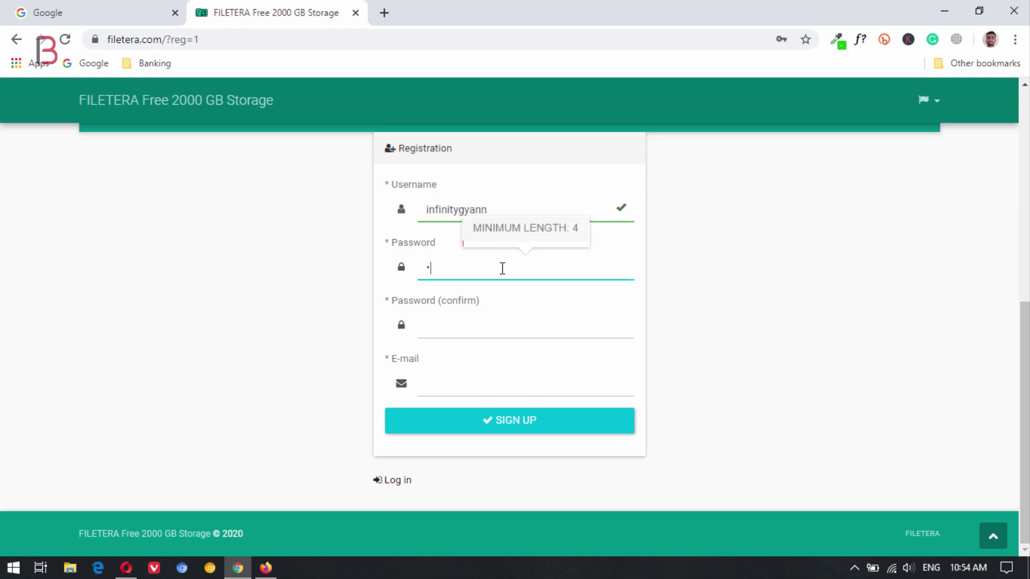
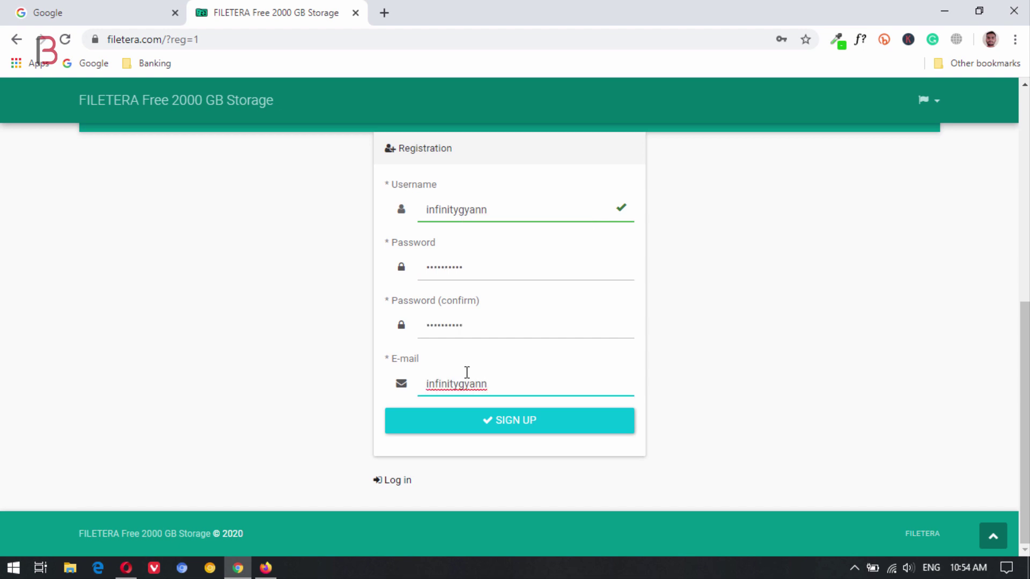
{"action": "left_click", "coordinate": [782, 368]}
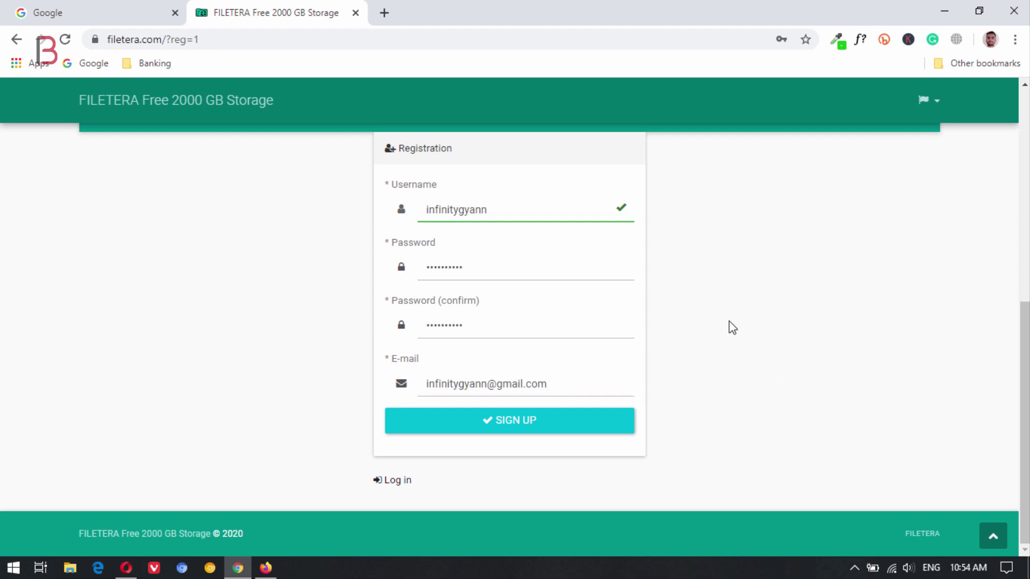
{"action": "left_click", "coordinate": [541, 421]}
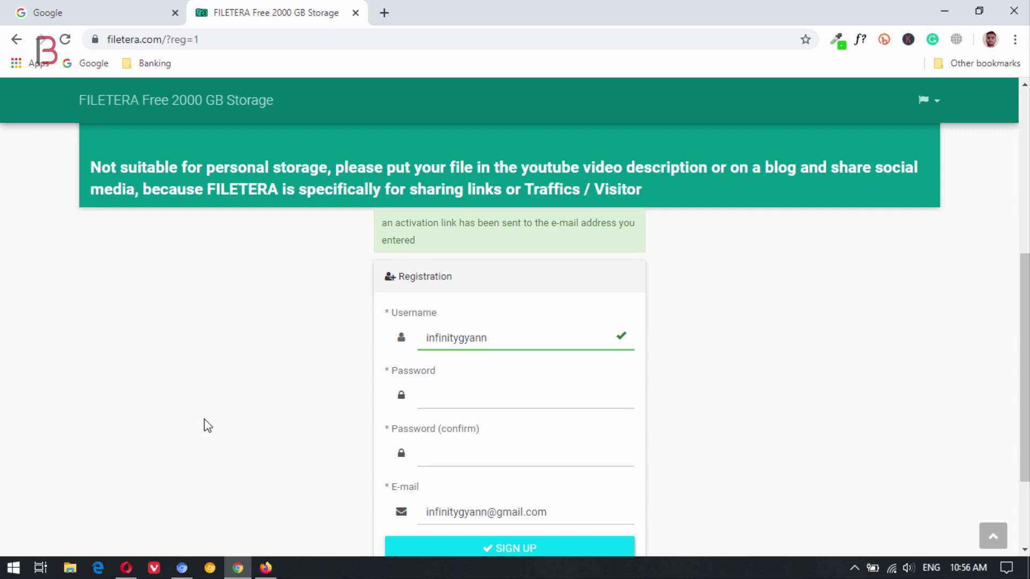
Follow the Activate link in Gmail's FILETERA activation e-mail to activate the new account
{"action": "mouse_move", "coordinate": [182, 568]}
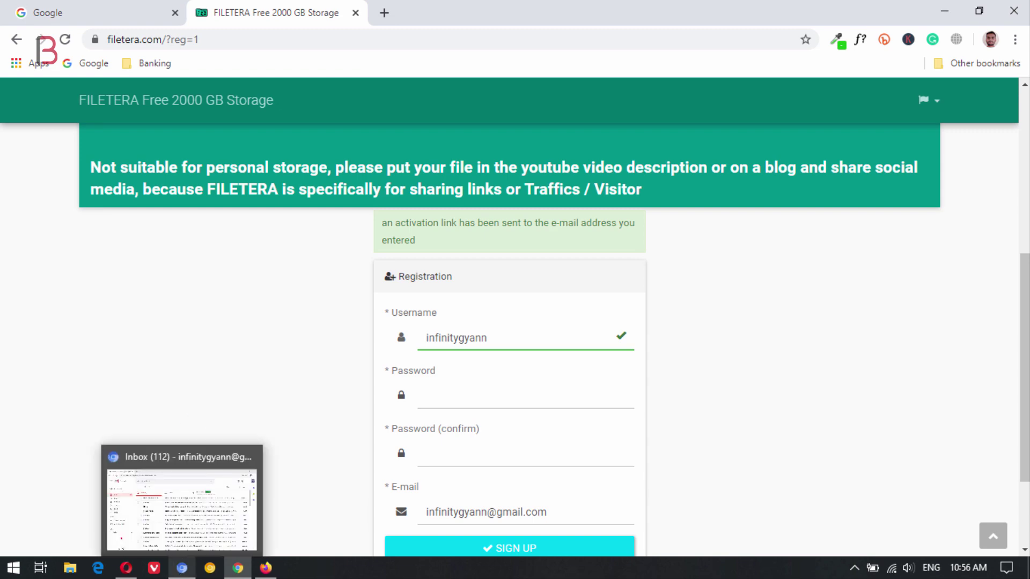
{"action": "left_click", "coordinate": [183, 482]}
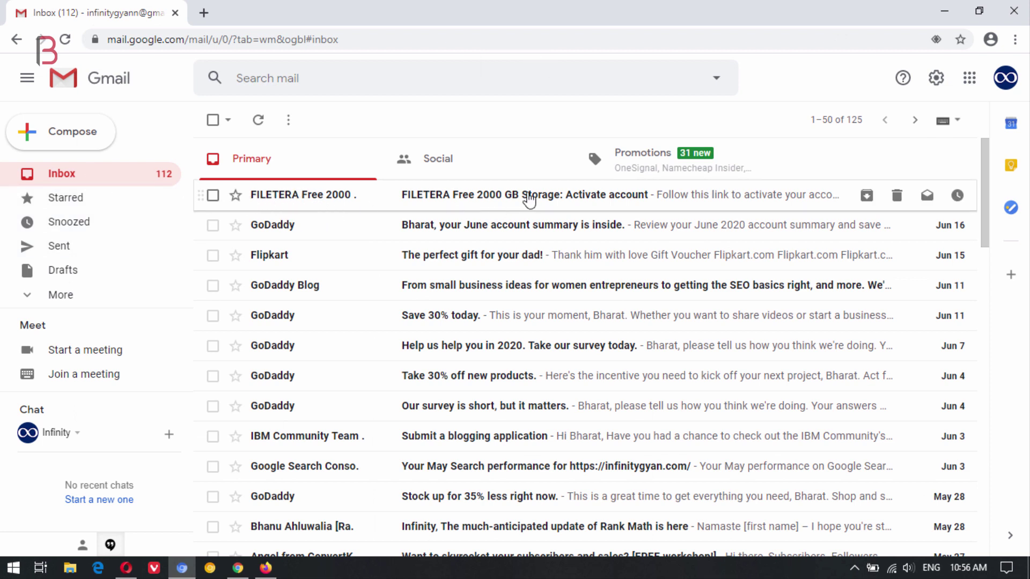
{"action": "left_click", "coordinate": [530, 200]}
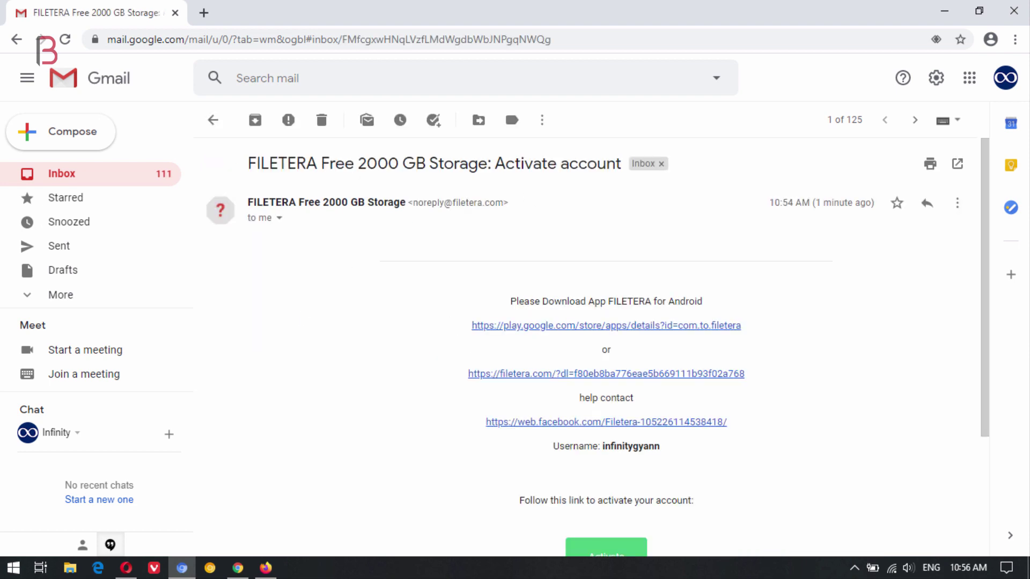
{"action": "left_click_drag", "start_coordinate": [986, 208], "coordinate": [993, 285]}
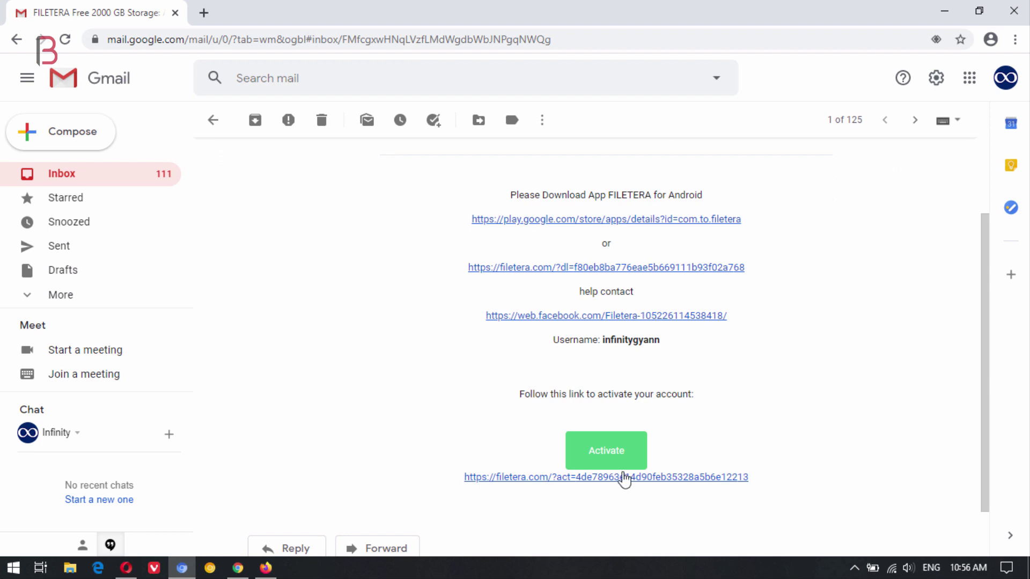
{"action": "left_click", "coordinate": [603, 454]}
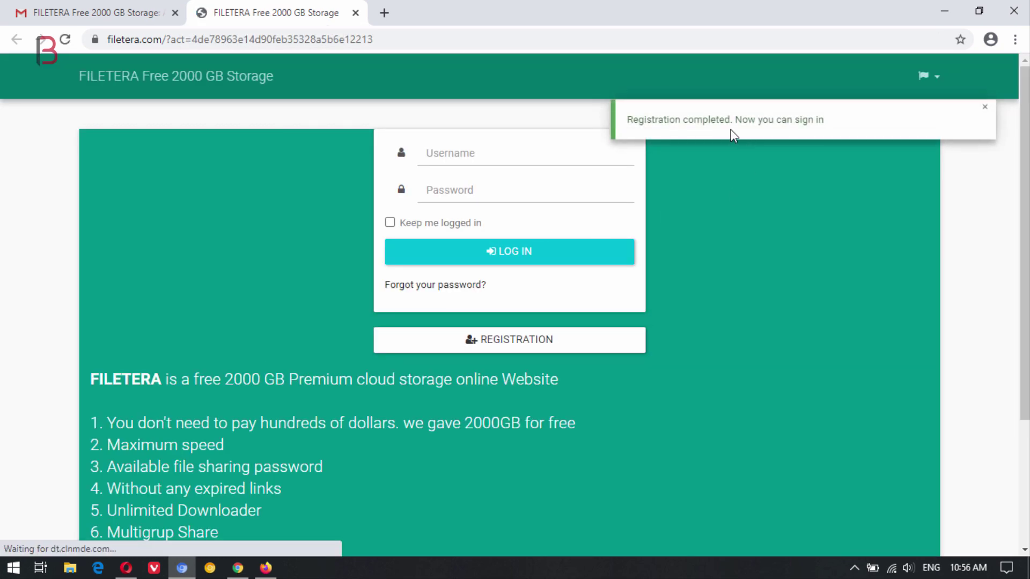
Log in to FILETERA with the new username and password, declining Chrome's offer to save the password
{"action": "left_click", "coordinate": [497, 154]}
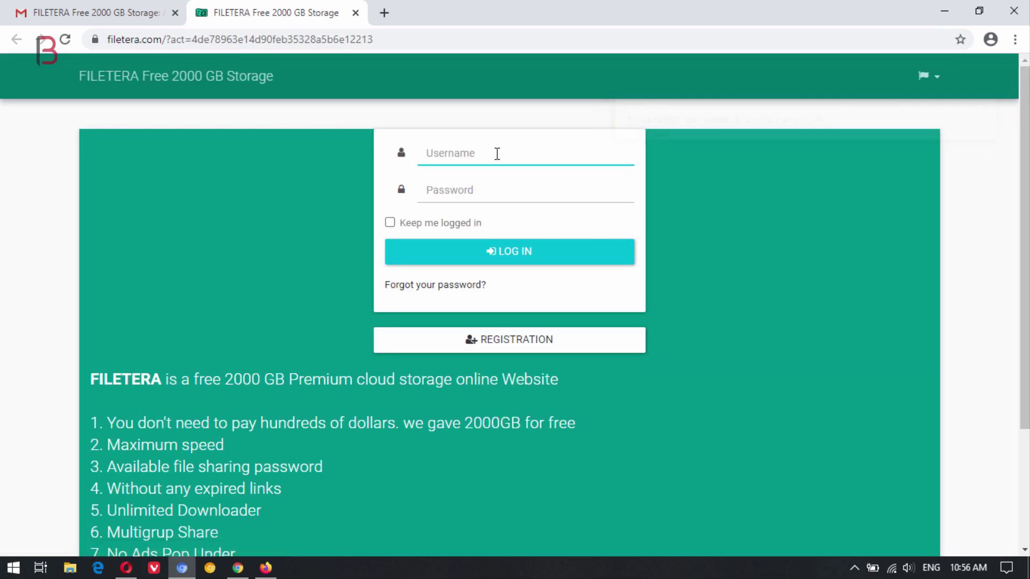
{"action": "key", "text": "ctrl+v"}
{"action": "left_click", "coordinate": [480, 197]}
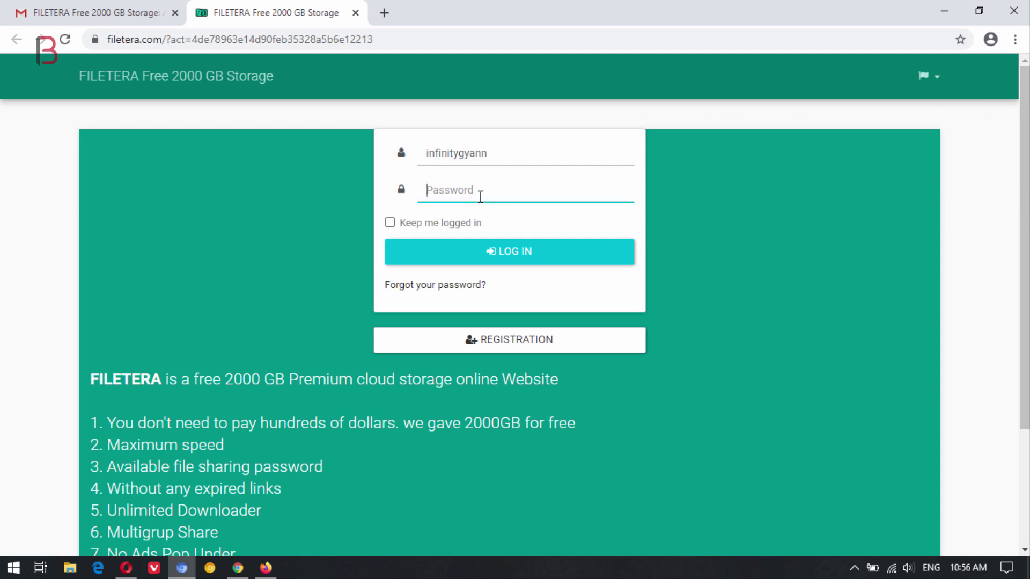
{"action": "type", "text": "******"}
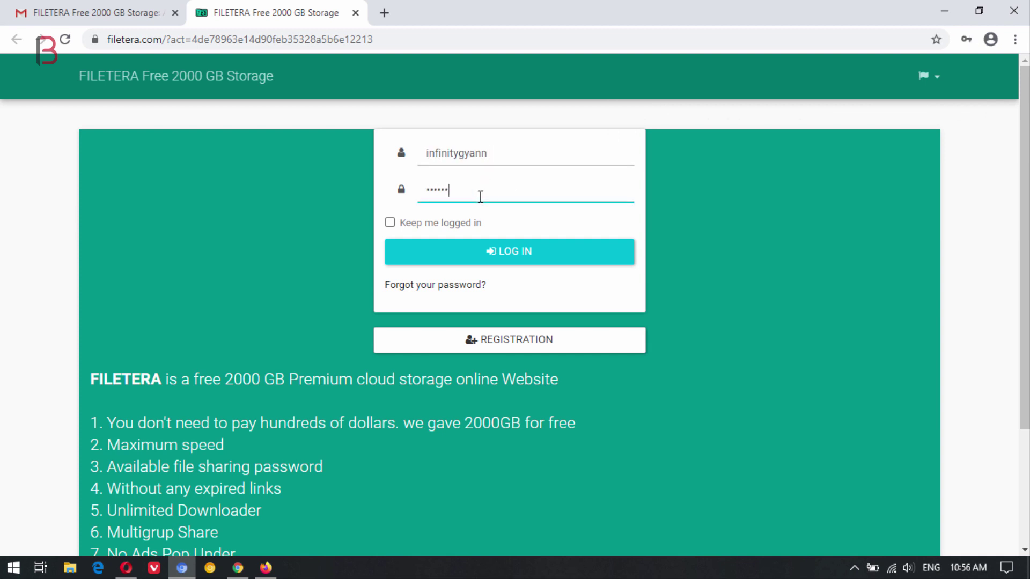
{"action": "type", "text": "****"}
{"action": "left_click", "coordinate": [555, 256]}
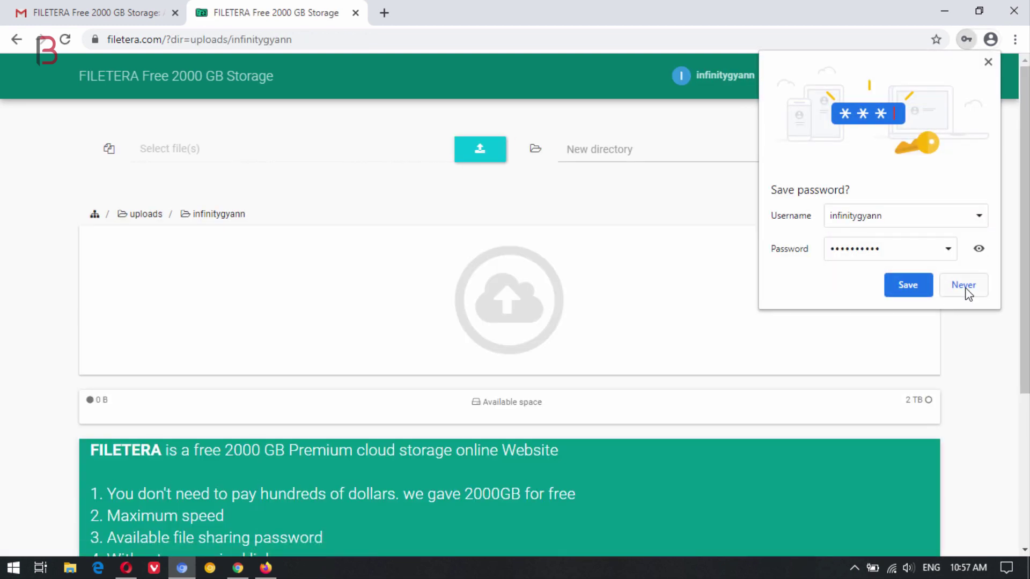
{"action": "left_click", "coordinate": [964, 285]}
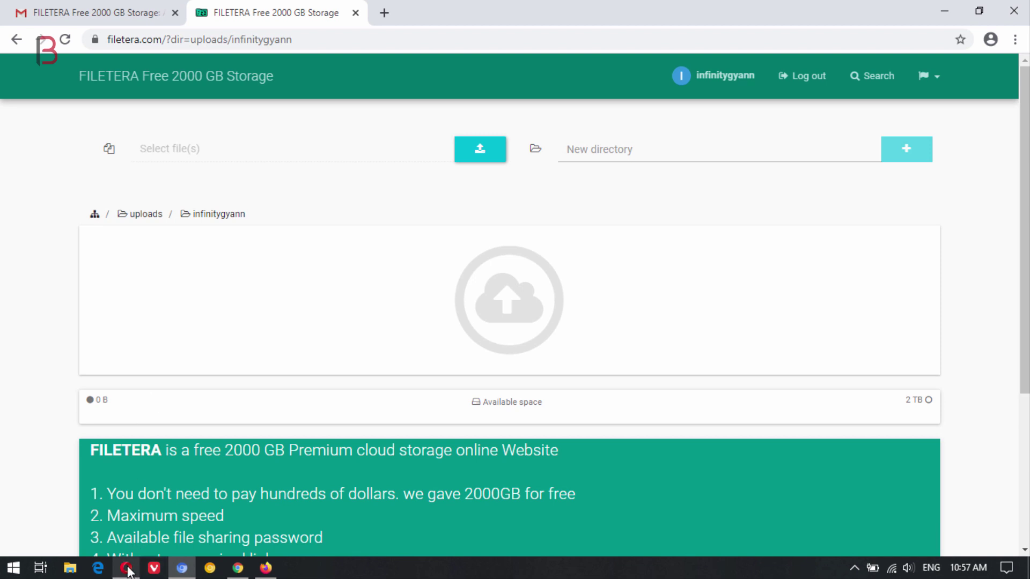
Back in Opera, create a Plugins folder beside Themes in bloggerkart and open it
{"action": "mouse_move", "coordinate": [126, 568]}
{"action": "left_click", "coordinate": [126, 493]}
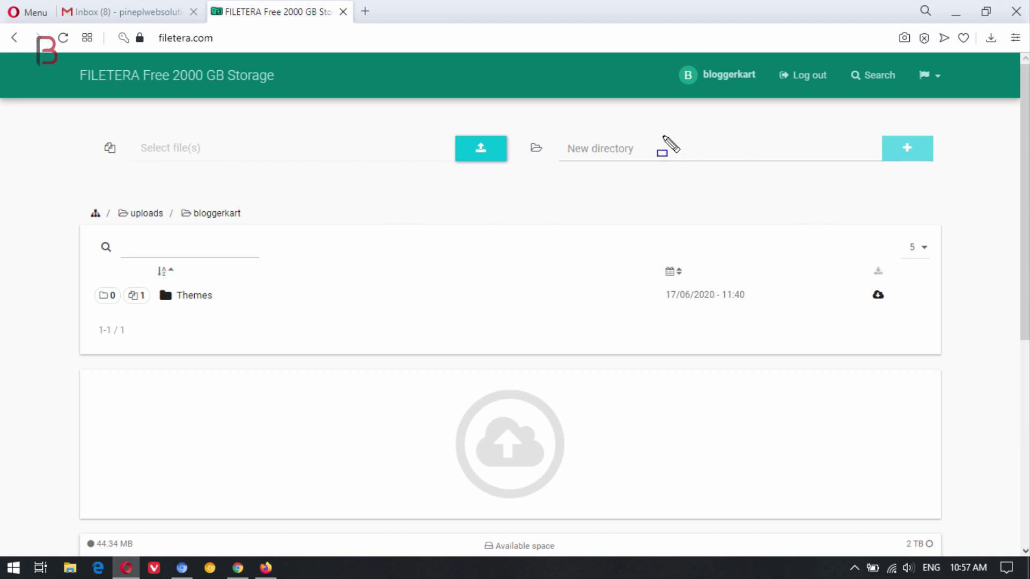
{"action": "mouse_move", "coordinate": [510, 119]}
{"action": "left_mouse_down"}
{"action": "mouse_move", "coordinate": [943, 172]}
{"action": "mouse_move", "coordinate": [961, 188]}
{"action": "left_mouse_up"}
{"action": "left_click", "coordinate": [693, 150]}
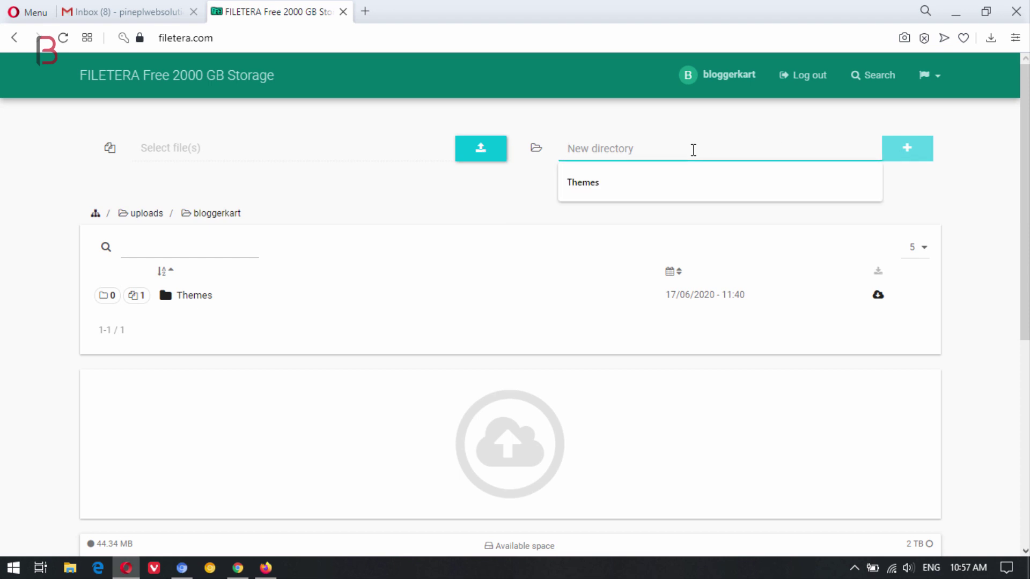
{"action": "type", "text": "Plu"}
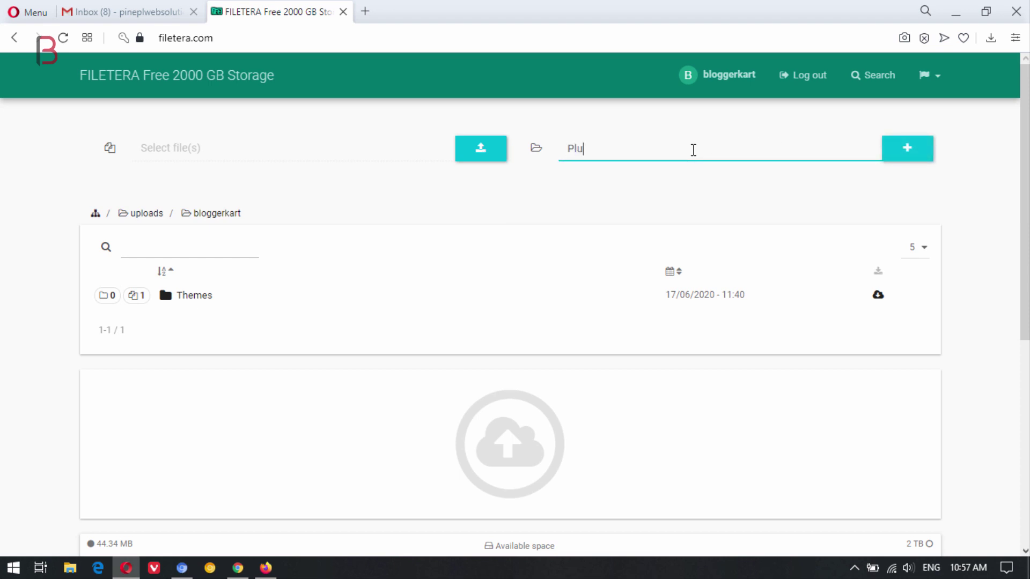
{"action": "type", "text": "gins"}
{"action": "left_click", "coordinate": [920, 157]}
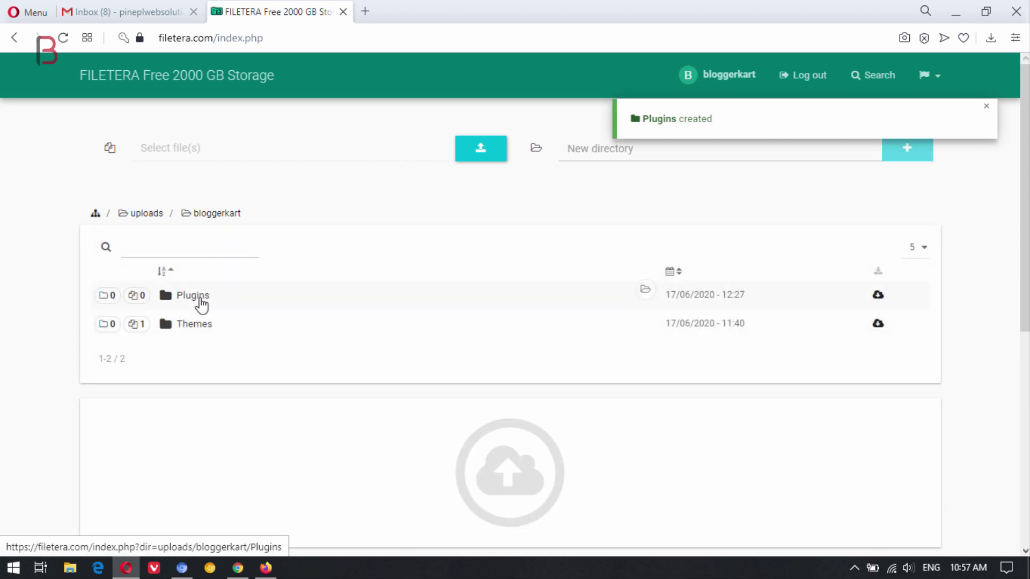
{"action": "left_click", "coordinate": [200, 298]}
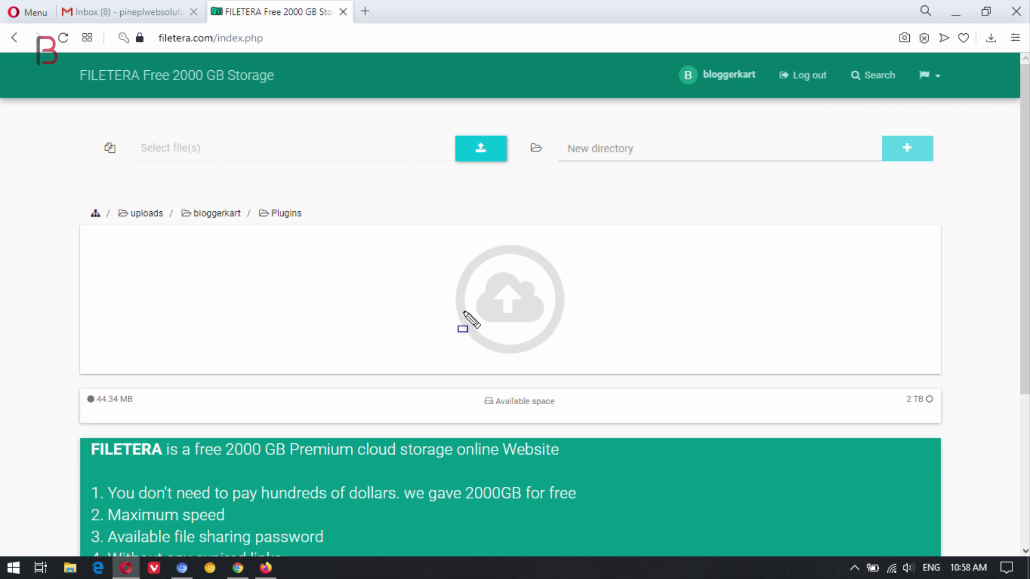
Upload Tutorials Studio.rar from Downloads into the Plugins folder and dismiss the upload notice
{"action": "mouse_move", "coordinate": [418, 236]}
{"action": "left_mouse_down"}
{"action": "mouse_move", "coordinate": [602, 364]}
{"action": "mouse_move", "coordinate": [594, 380]}
{"action": "left_mouse_up"}
{"action": "left_click", "coordinate": [497, 310]}
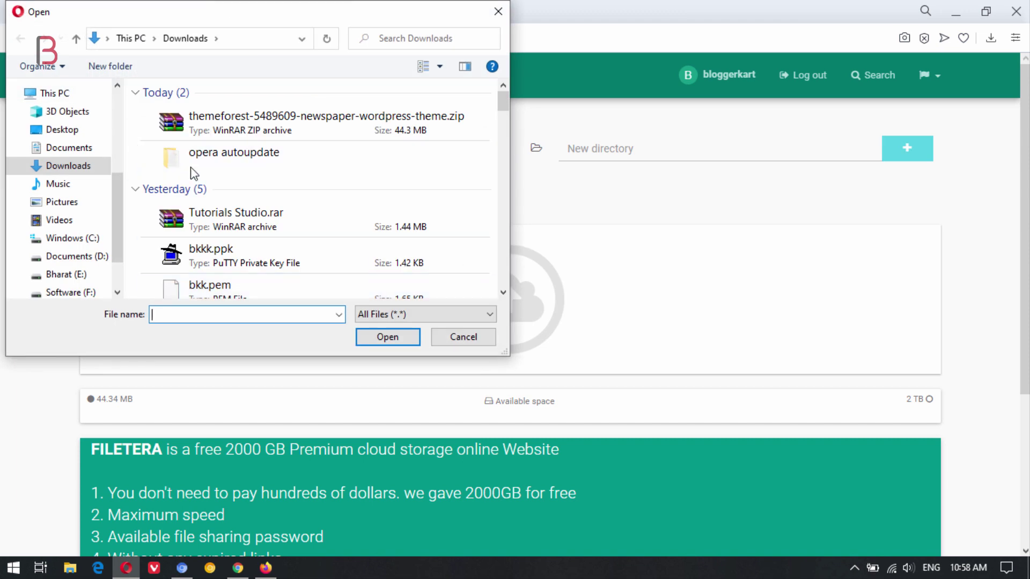
{"action": "left_click", "coordinate": [257, 223]}
{"action": "double_click", "coordinate": [256, 223]}
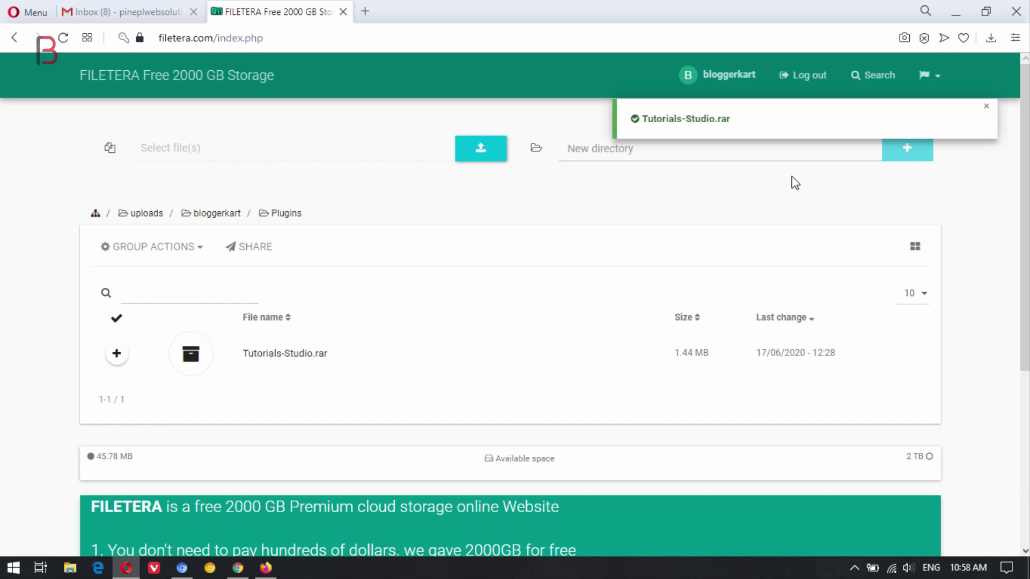
{"action": "left_click", "coordinate": [986, 107]}
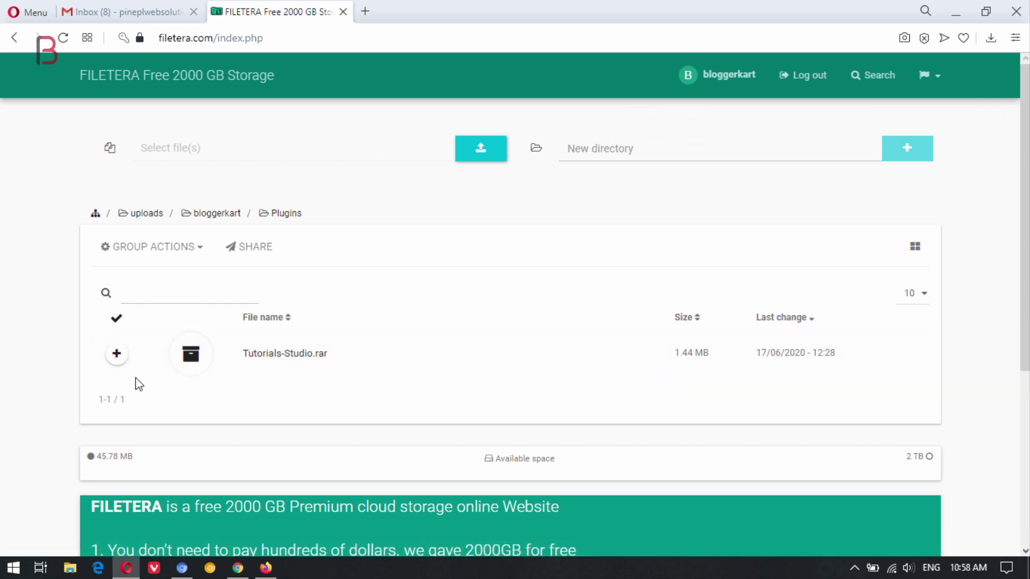
Select Tutorials-Studio.rar in the Plugins folder and bring up its share dialog
{"action": "left_click", "coordinate": [116, 357]}
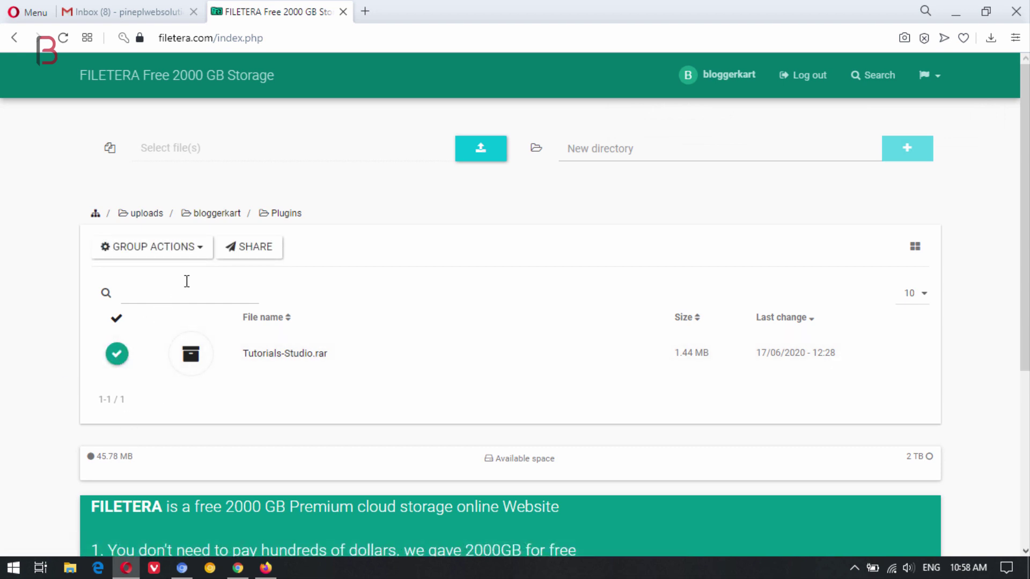
{"action": "mouse_move", "coordinate": [58, 213]}
{"action": "left_mouse_down"}
{"action": "mouse_move", "coordinate": [231, 234]}
{"action": "mouse_move", "coordinate": [302, 275]}
{"action": "left_mouse_up"}
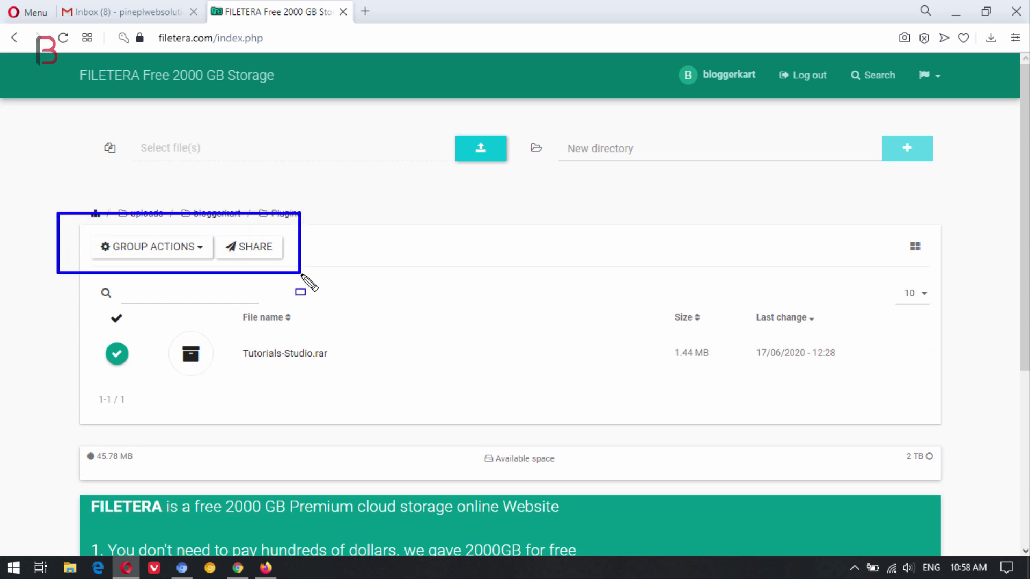
{"action": "key", "text": "Escape"}
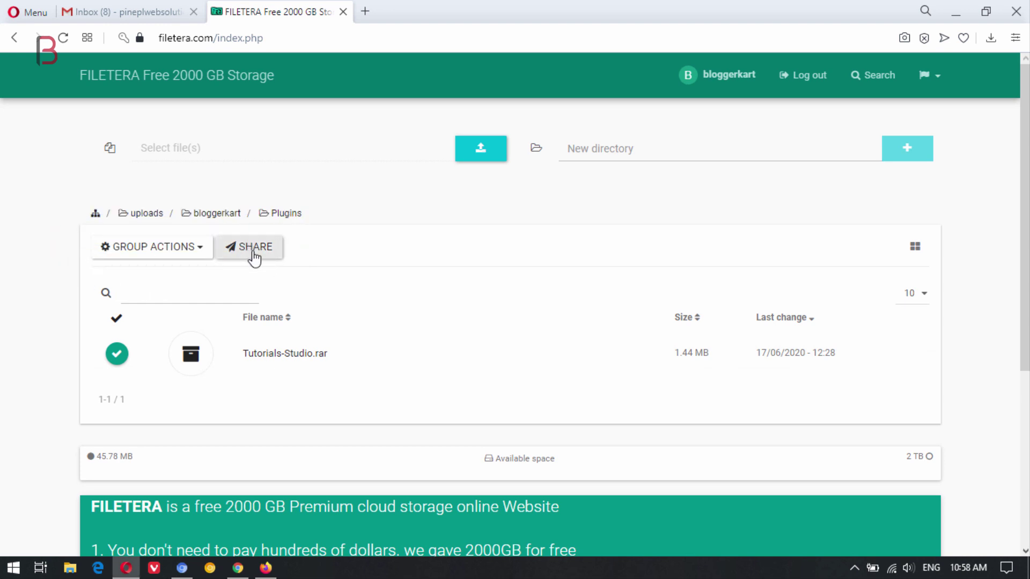
{"action": "left_click", "coordinate": [254, 257]}
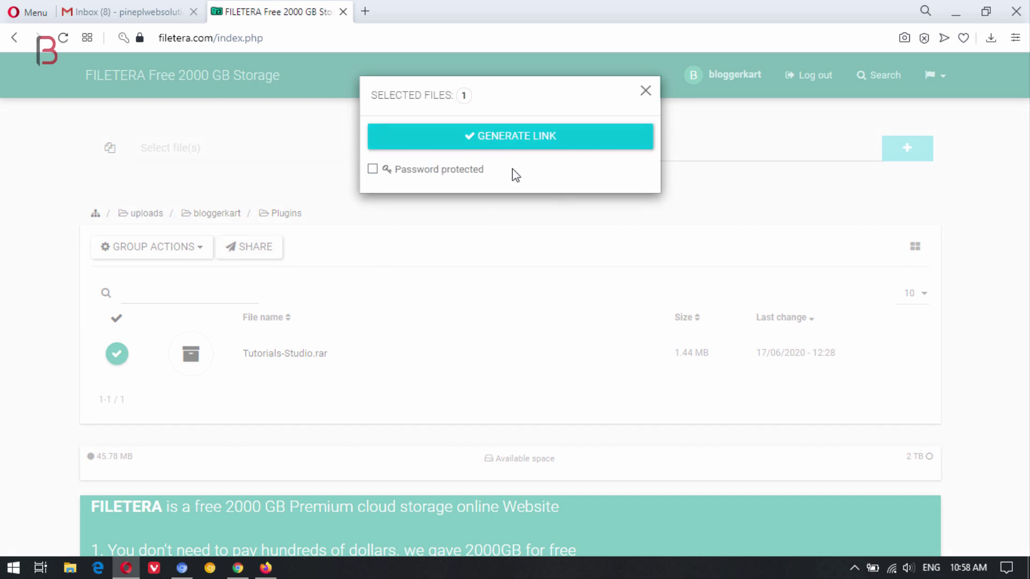
Generate and copy a Tutorials-Studio.rar share link, then paste it into a new Chrome tab
{"action": "left_click", "coordinate": [506, 140]}
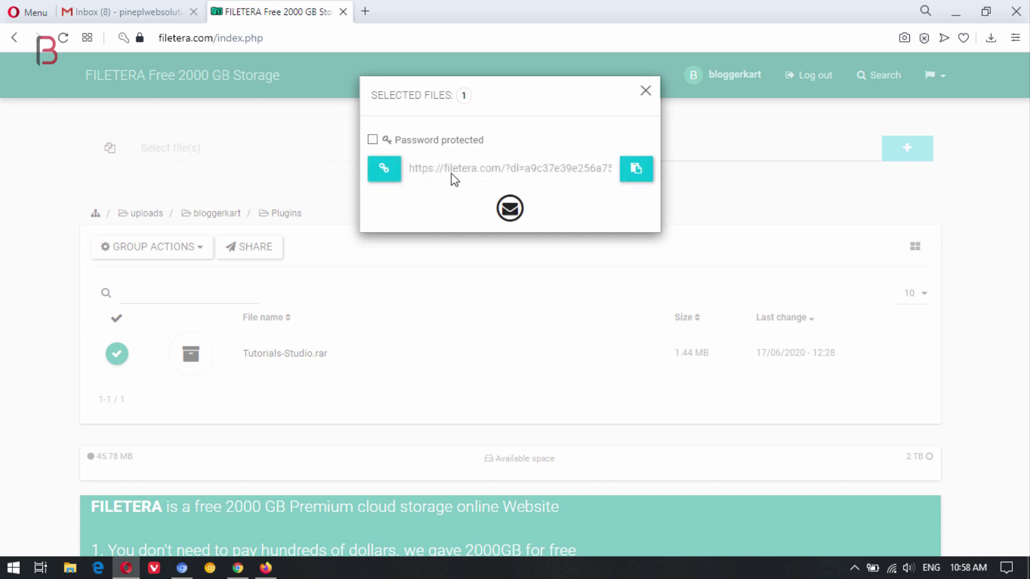
{"action": "left_click", "coordinate": [636, 169]}
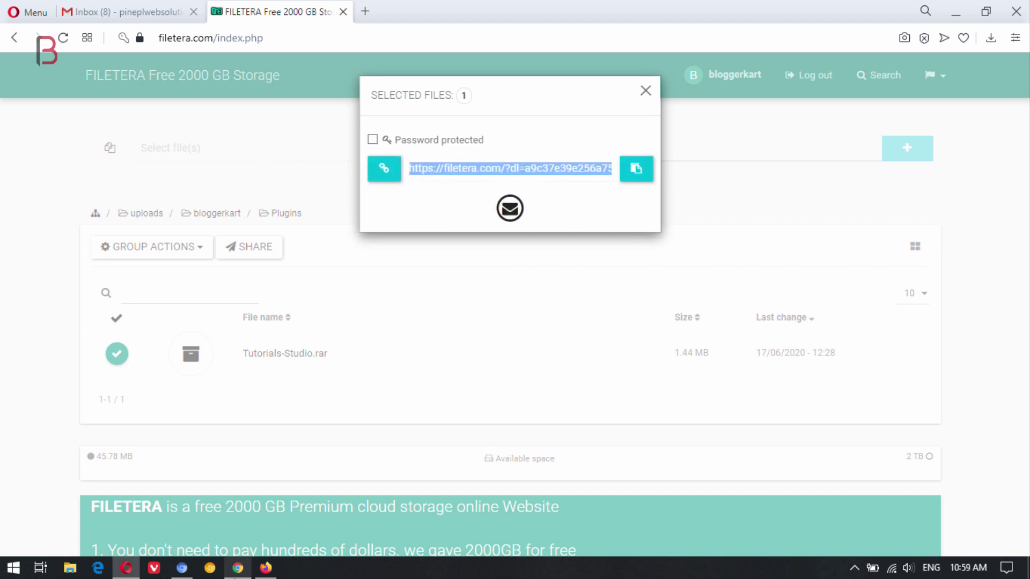
{"action": "left_click", "coordinate": [237, 567]}
{"action": "left_click", "coordinate": [381, 11]}
{"action": "key", "text": "ctrl+v"}
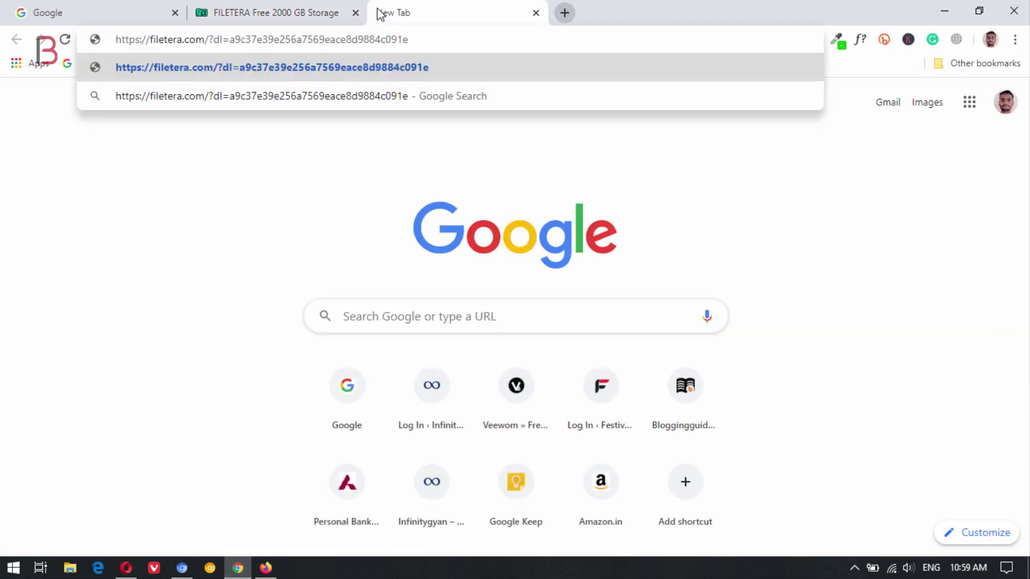
Load the share link in Chrome, download Tutorials-Studio.rar, and switch back to Opera
{"action": "key", "text": "Return"}
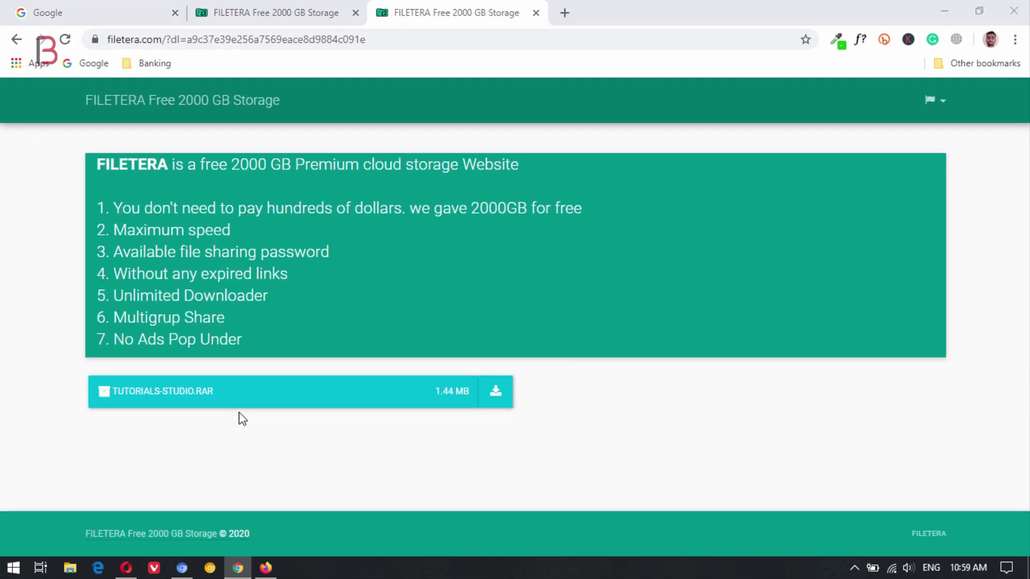
{"action": "left_click_drag", "start_coordinate": [67, 359], "coordinate": [533, 419]}
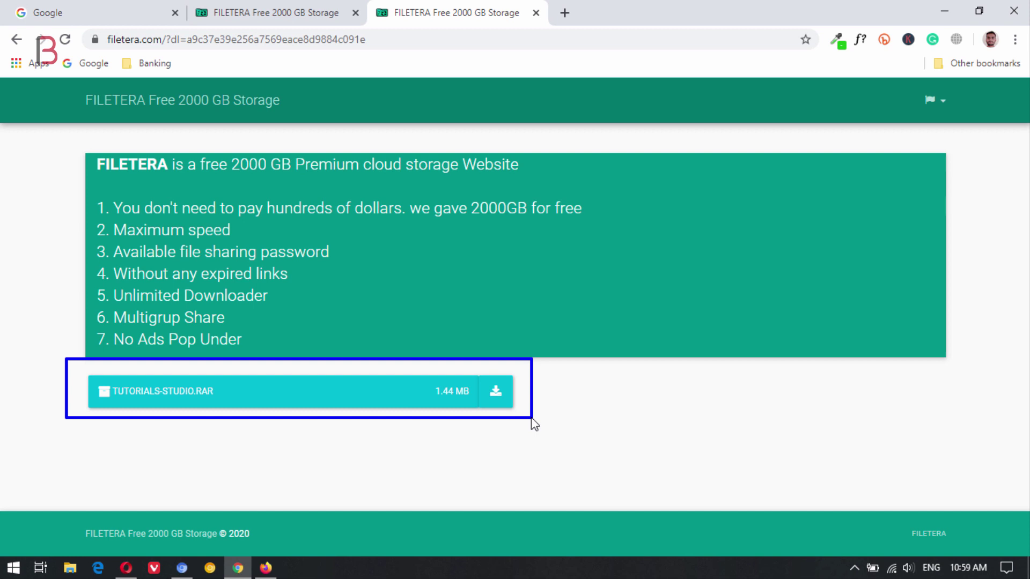
{"action": "left_click", "coordinate": [497, 394]}
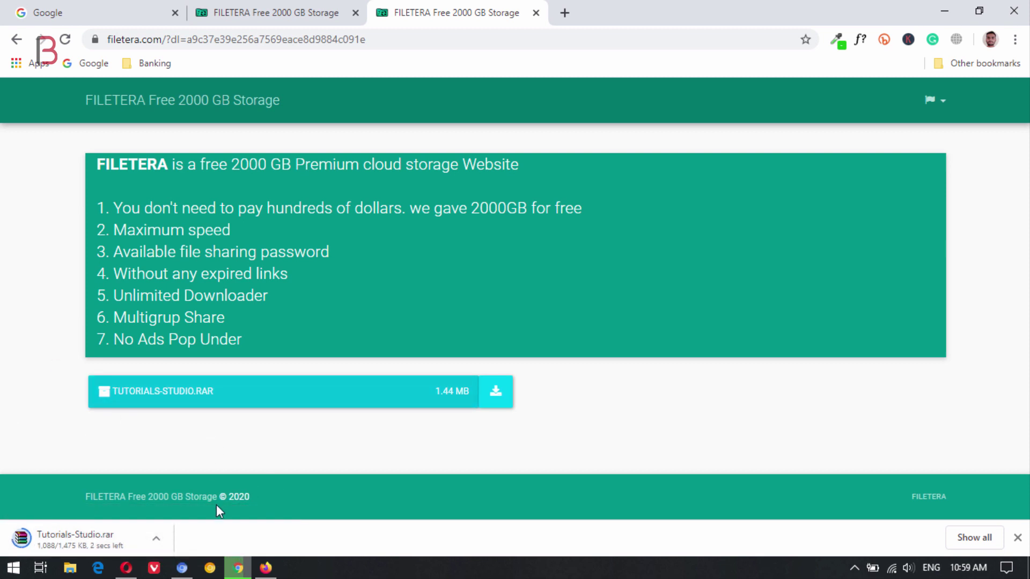
{"action": "left_click", "coordinate": [127, 570]}
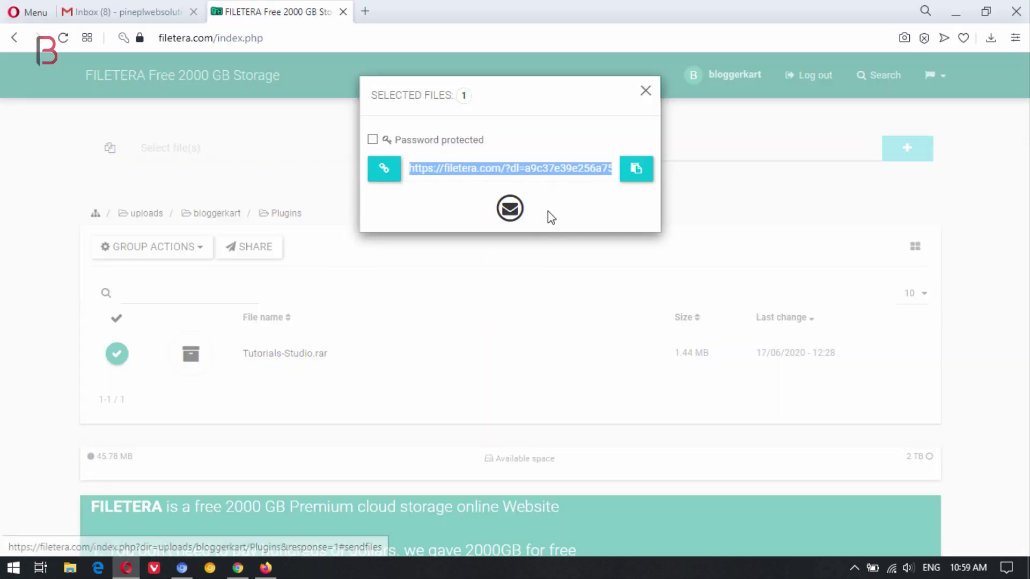
Generate and copy a password-protected share link for Tutorials-Studio.rar using a custom password
{"action": "left_click", "coordinate": [509, 208]}
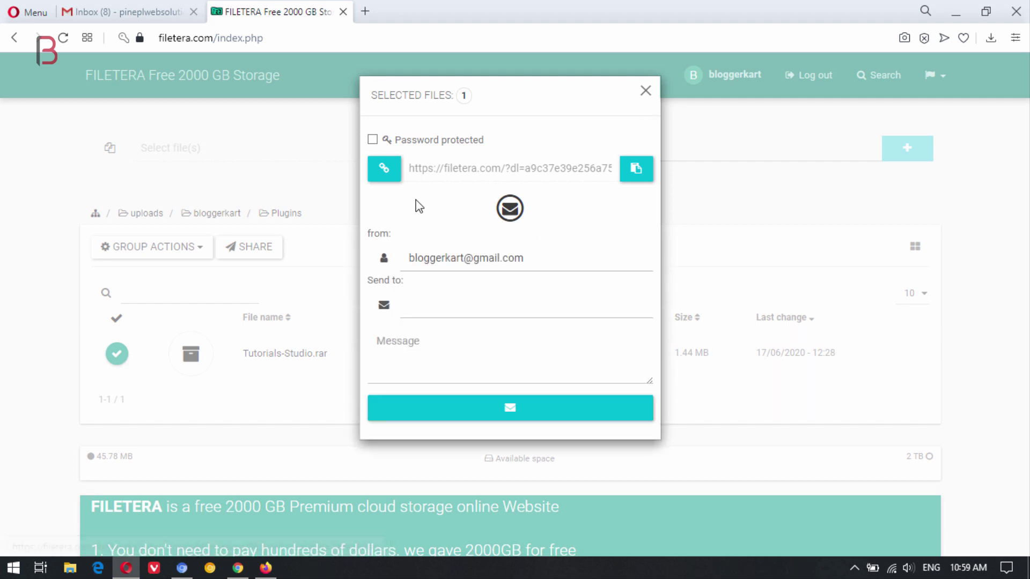
{"action": "left_click", "coordinate": [372, 139]}
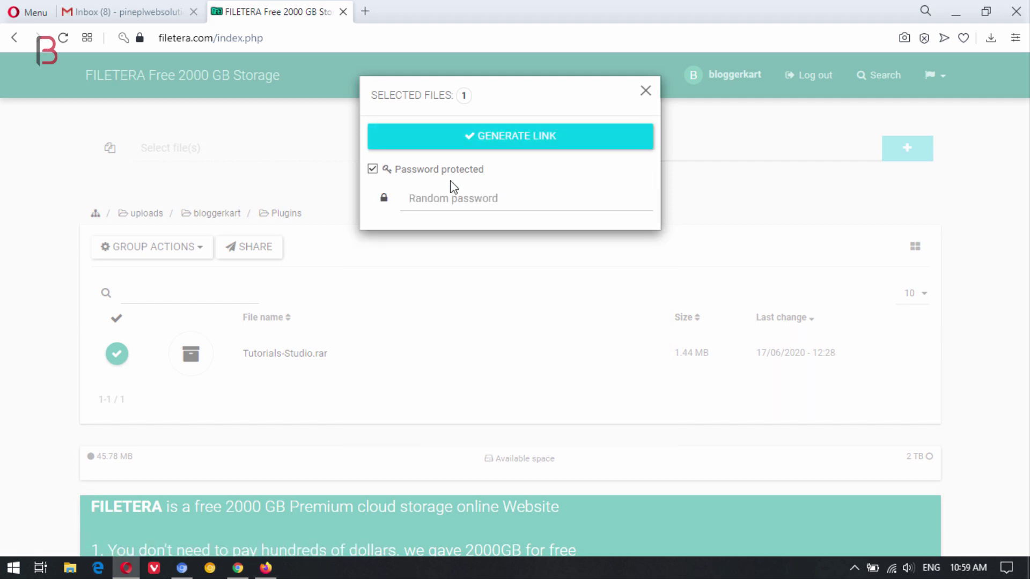
{"action": "left_click", "coordinate": [462, 200]}
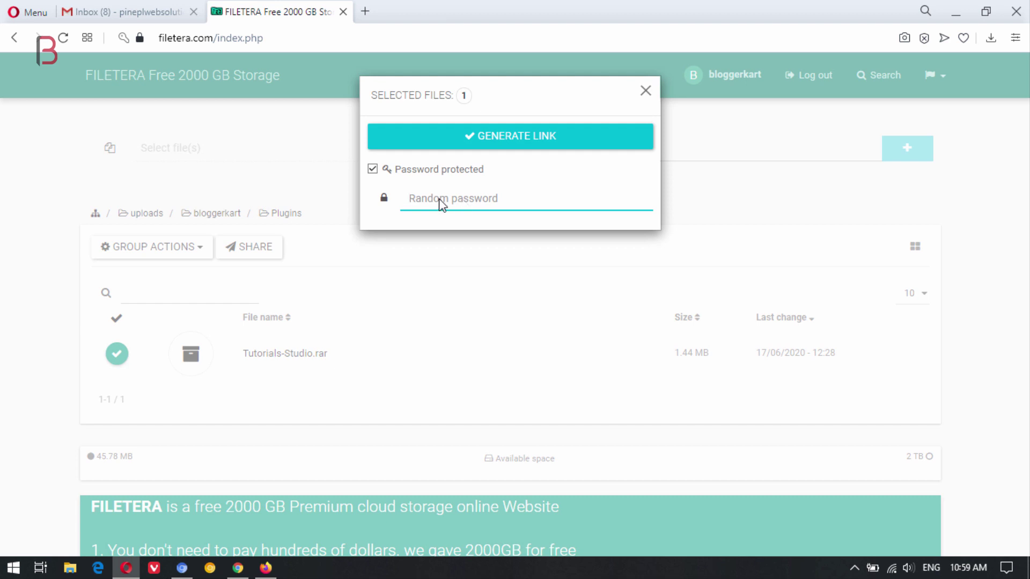
{"action": "type", "text": "demo#789"}
{"action": "left_click", "coordinate": [512, 140]}
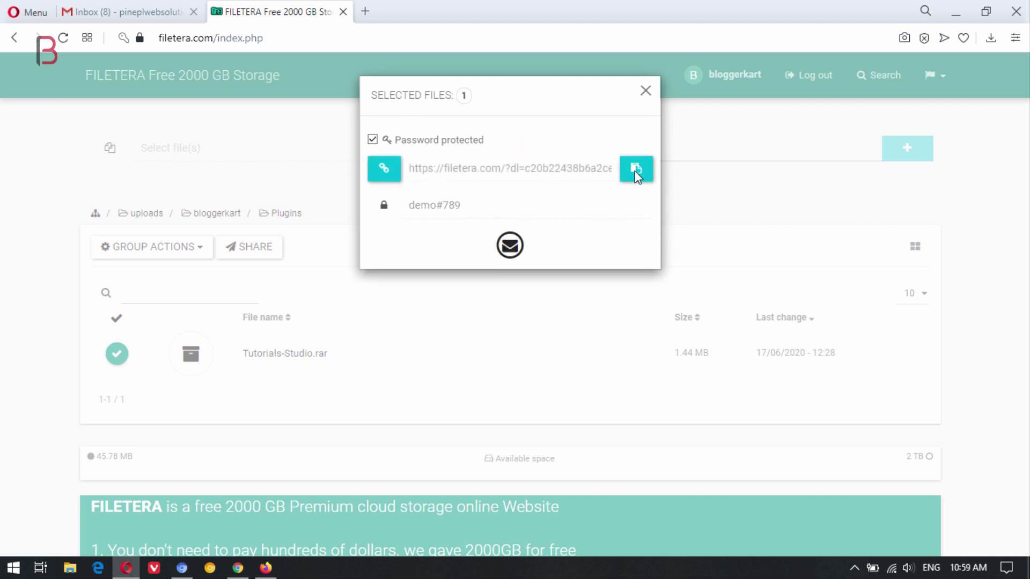
{"action": "left_click", "coordinate": [635, 166]}
{"action": "left_click", "coordinate": [236, 568]}
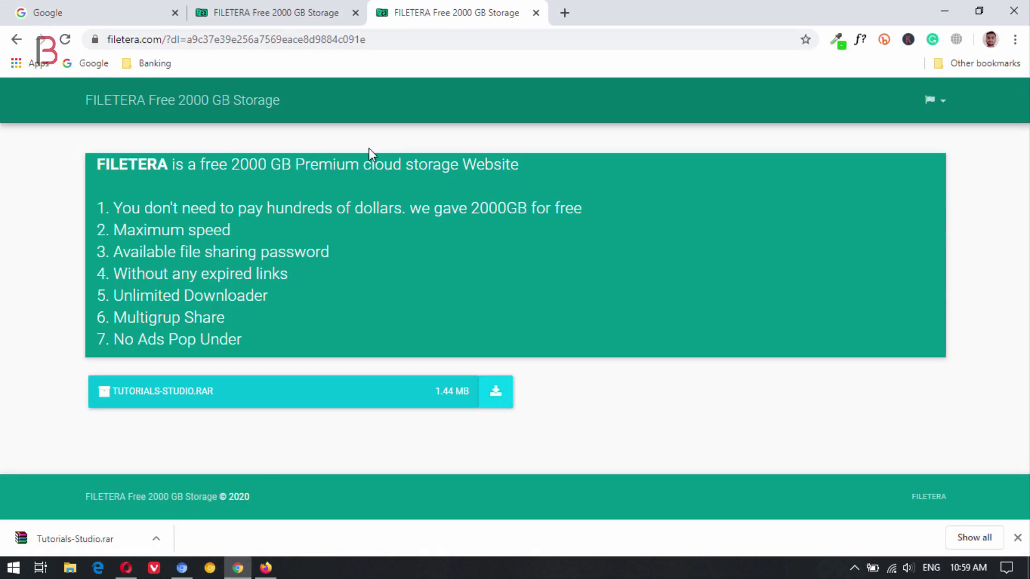
Load the password-protected share link in Chrome's address bar
{"action": "left_click", "coordinate": [403, 44]}
{"action": "key", "text": "ctrl+v"}
{"action": "key", "text": "Return"}
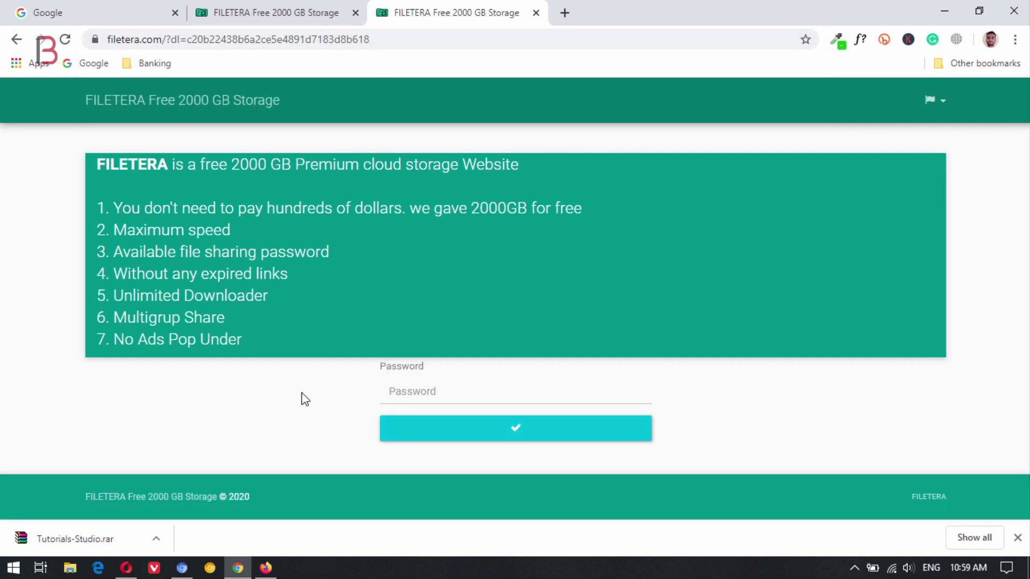
{"action": "left_click", "coordinate": [1018, 537]}
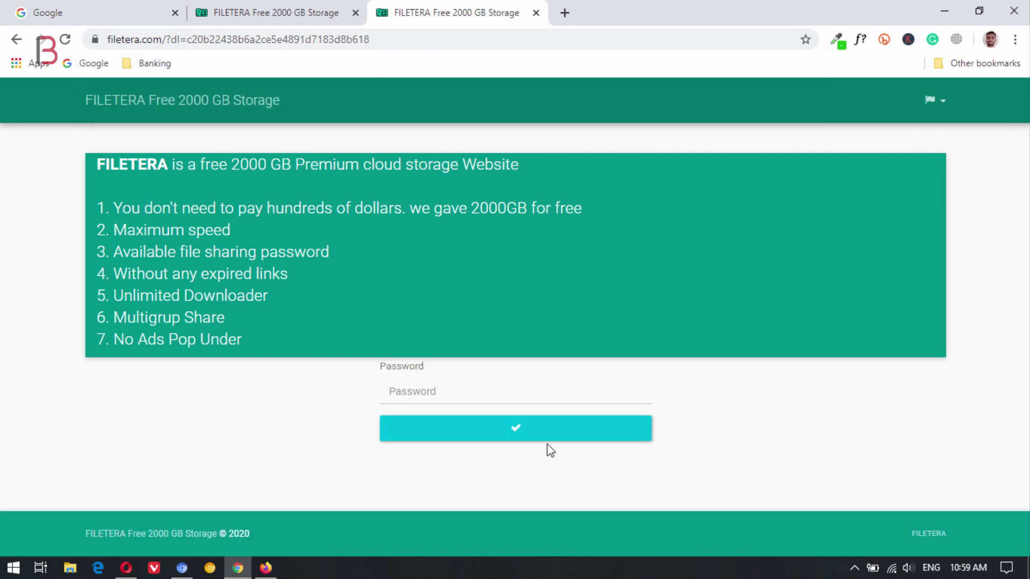
Enter the link's password to unlock TUTORIALS-STUDIO.RAR (1.44 MB), declining to save the password
{"action": "left_click", "coordinate": [421, 401]}
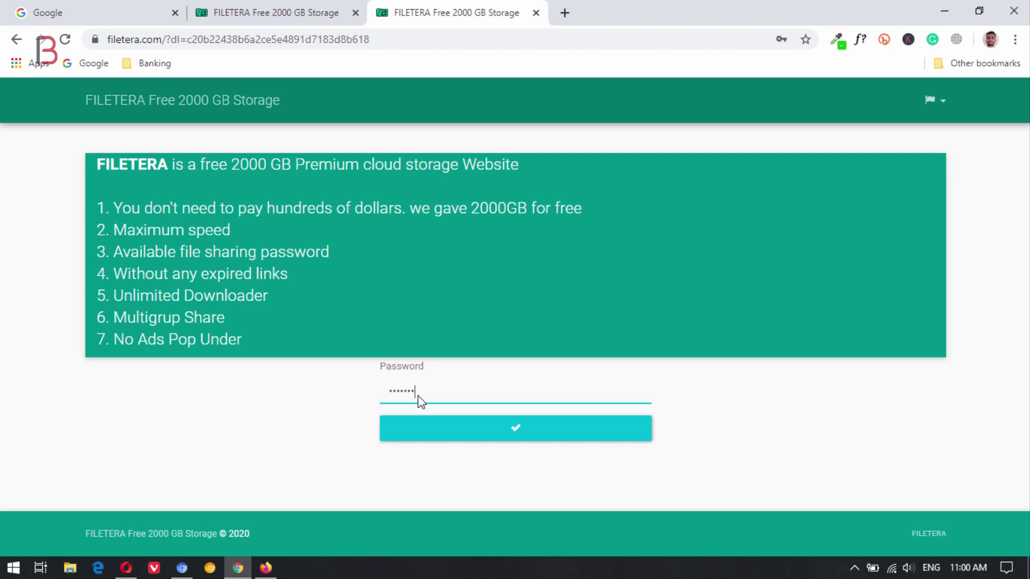
{"action": "left_click", "coordinate": [526, 427]}
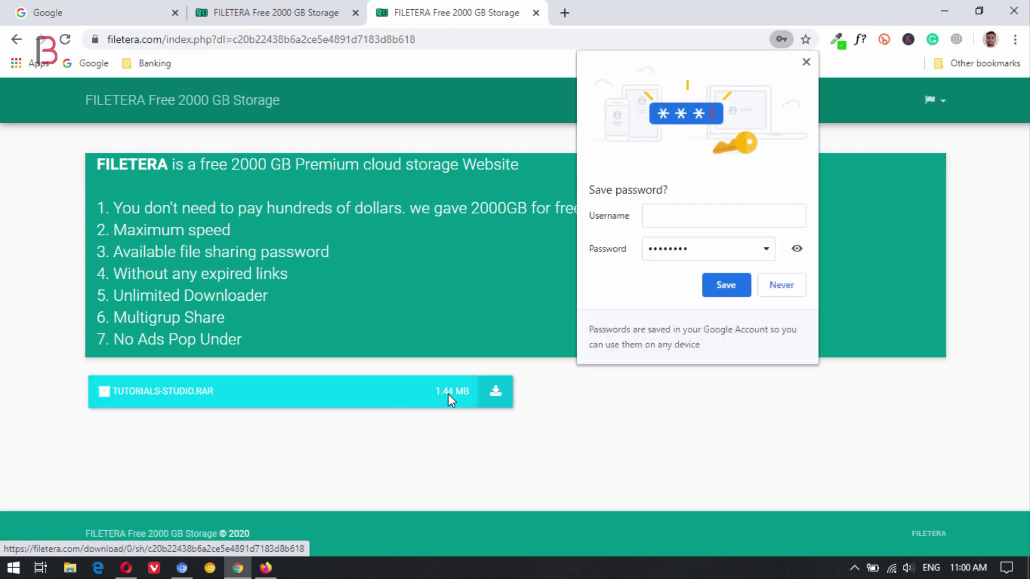
{"action": "left_click", "coordinate": [806, 62]}
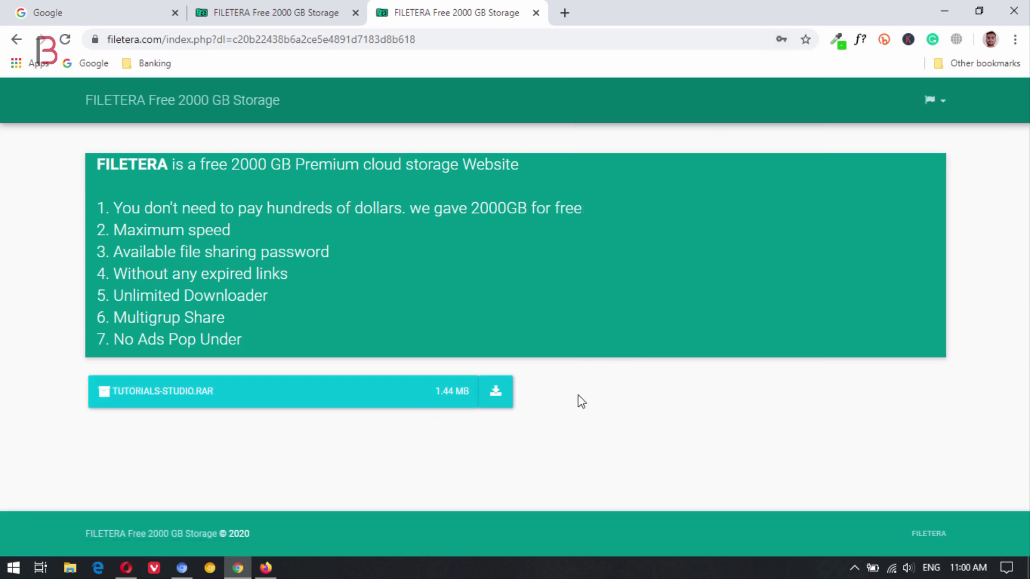
{"action": "key", "text": "alt+Tab"}
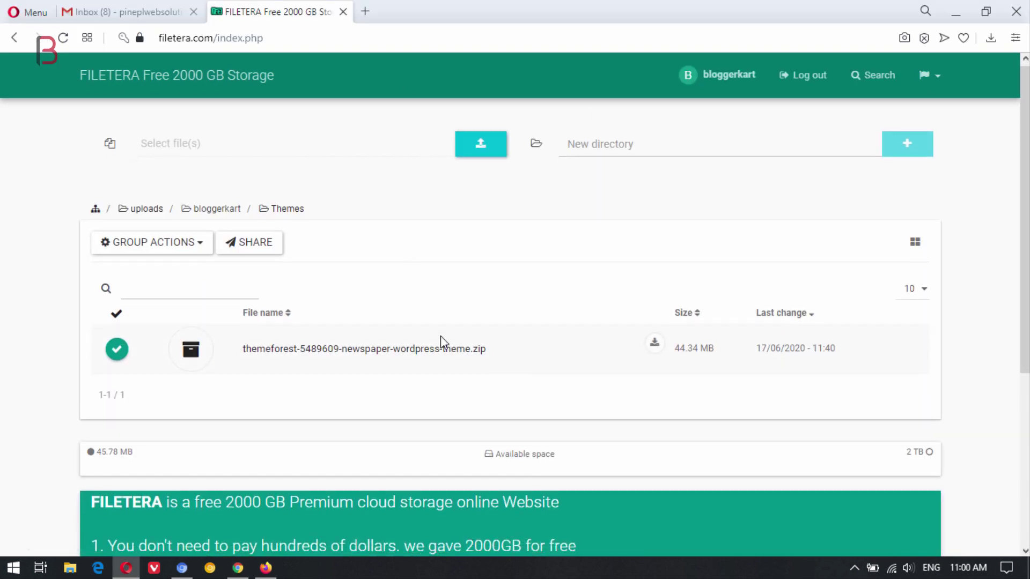
Generate and copy a share link for themeforest-5489609-newspaper-wordpress-theme.zip (44.34 MB), without a password
{"action": "scroll", "coordinate": [404, 357], "scroll_direction": "down", "scroll_amount": 4}
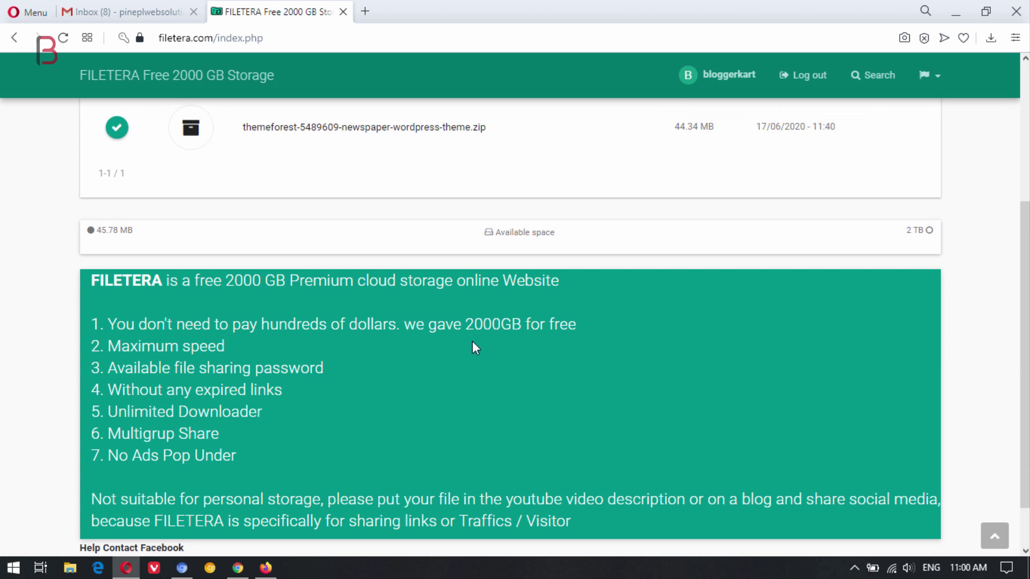
{"action": "scroll", "coordinate": [472, 341], "scroll_direction": "up", "scroll_amount": 3}
{"action": "scroll", "coordinate": [445, 426], "scroll_direction": "up", "scroll_amount": 1}
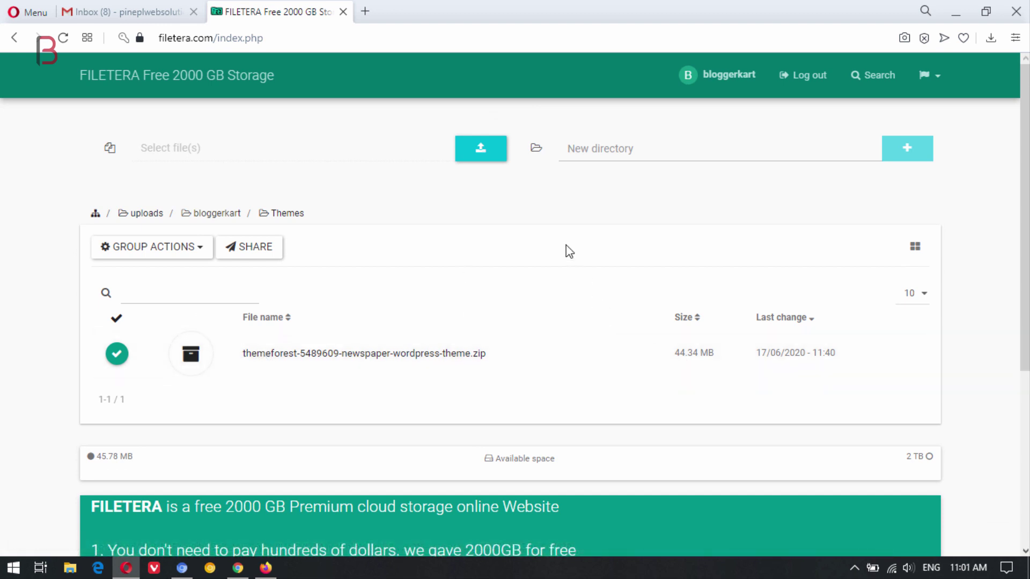
{"action": "left_click", "coordinate": [259, 247]}
{"action": "left_click", "coordinate": [536, 136]}
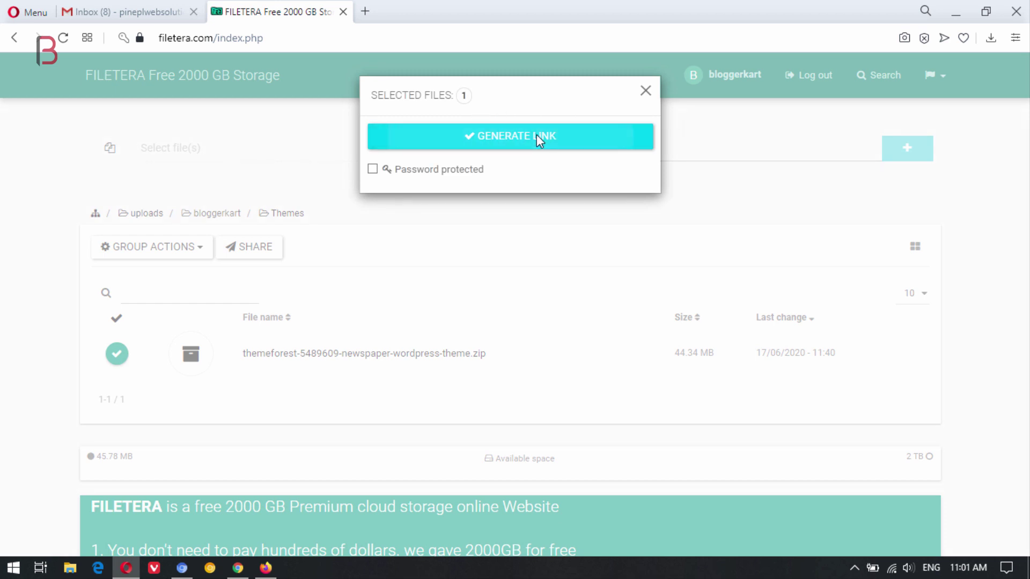
{"action": "left_click", "coordinate": [636, 167]}
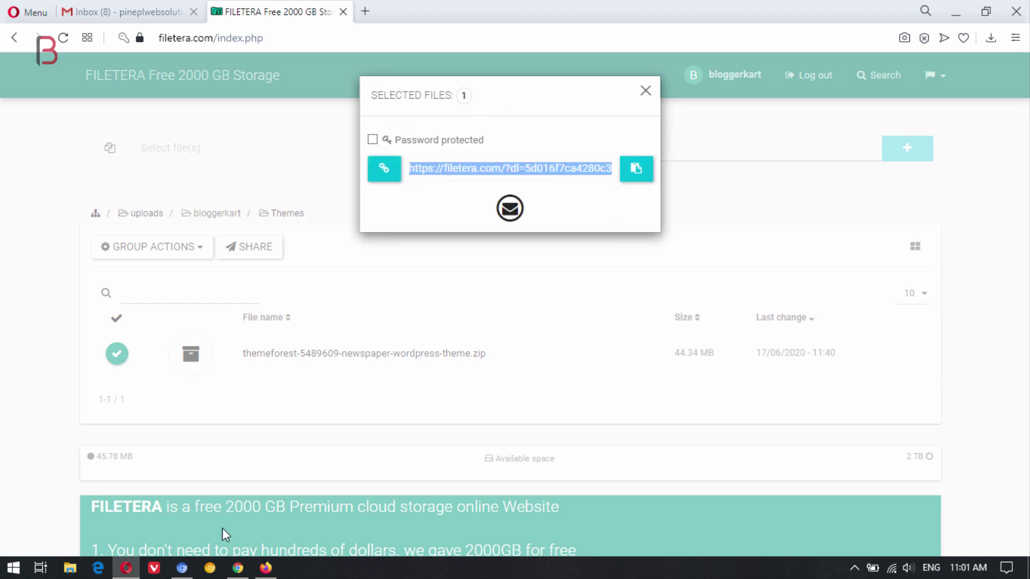
{"action": "left_click", "coordinate": [236, 571]}
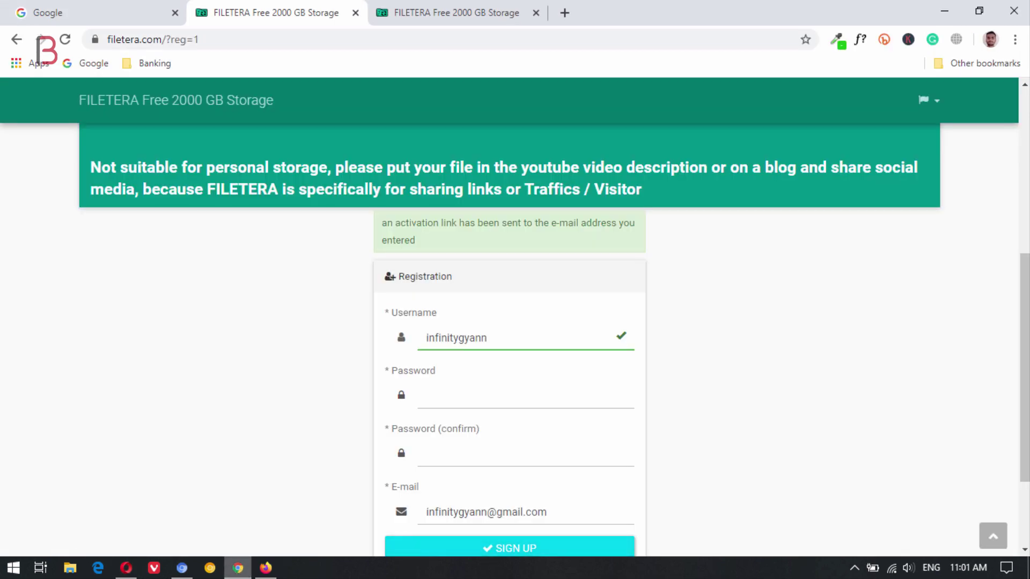
Open the theme zip's share link in Chrome and start downloading the 44.3 MB file
{"action": "left_click", "coordinate": [455, 11]}
{"action": "left_click", "coordinate": [438, 40]}
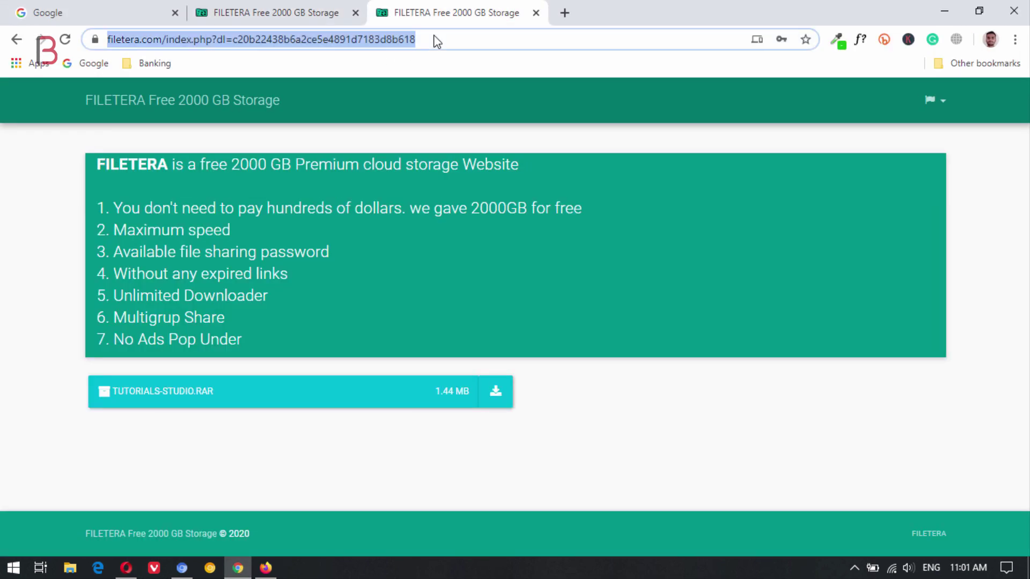
{"action": "key", "text": "ctrl+v"}
{"action": "key", "text": "Return"}
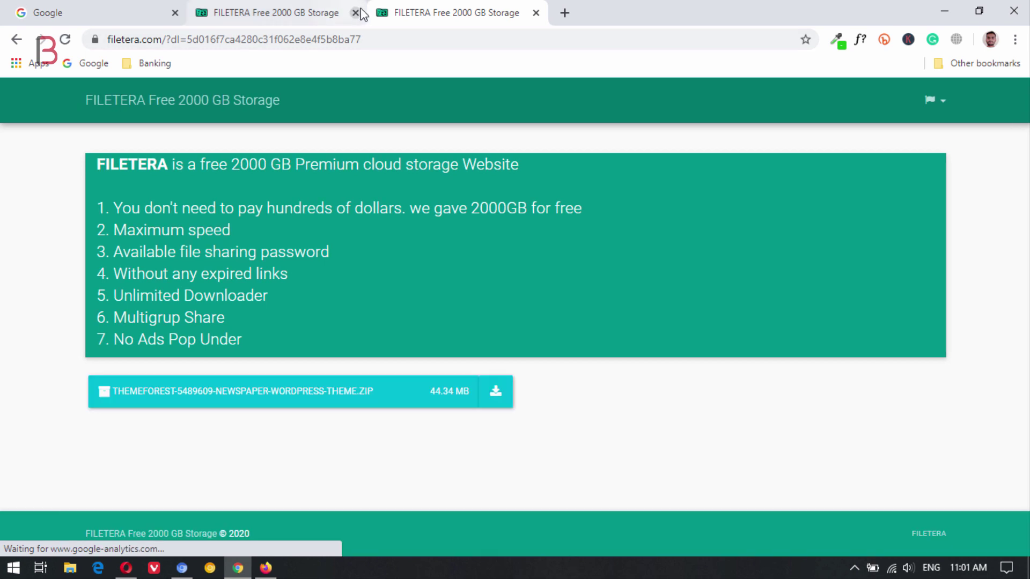
{"action": "left_click", "coordinate": [357, 12]}
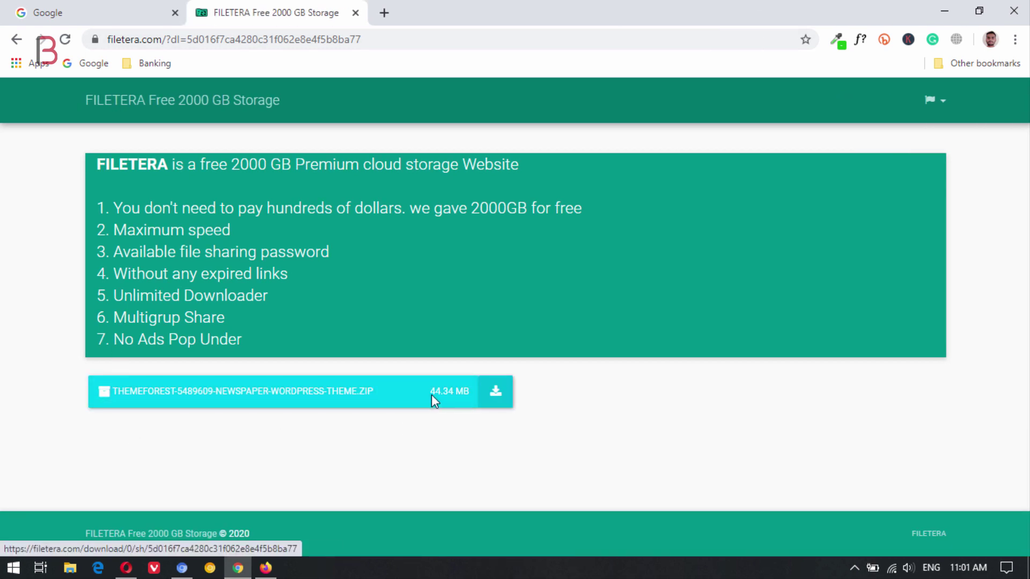
{"action": "left_click", "coordinate": [494, 390]}
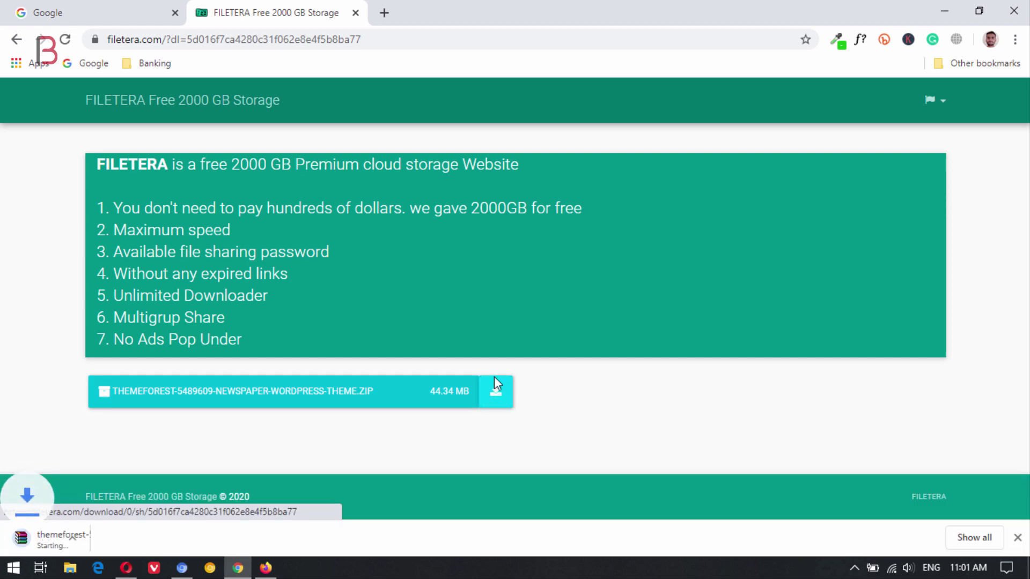
{"action": "key", "text": "ctrl+j"}
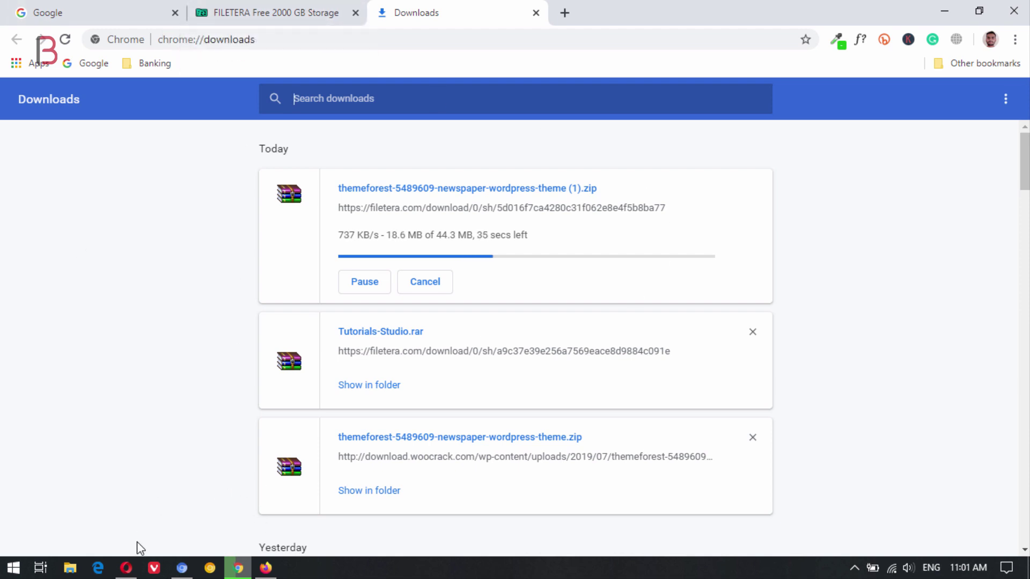
Close the share dialog, return to the Plugins/Themes folder list, and confirm the theme zip finished downloading
{"action": "left_click", "coordinate": [136, 573]}
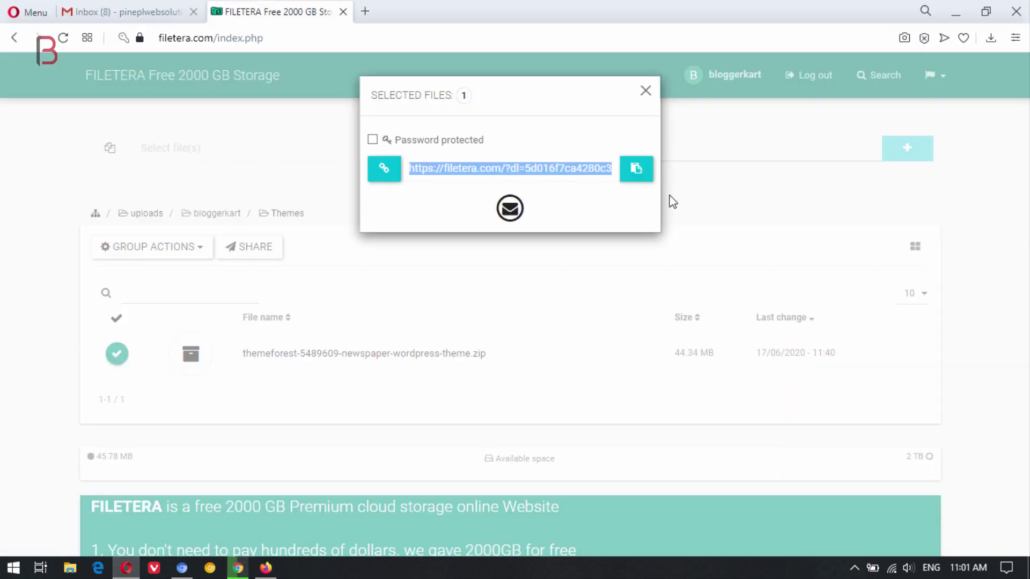
{"action": "left_click", "coordinate": [647, 91]}
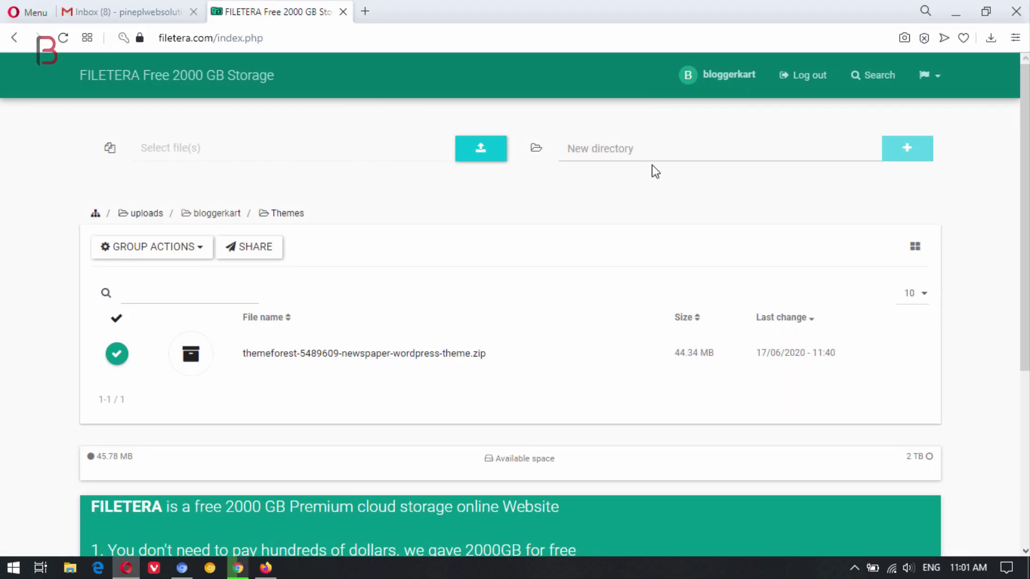
{"action": "left_click", "coordinate": [166, 76]}
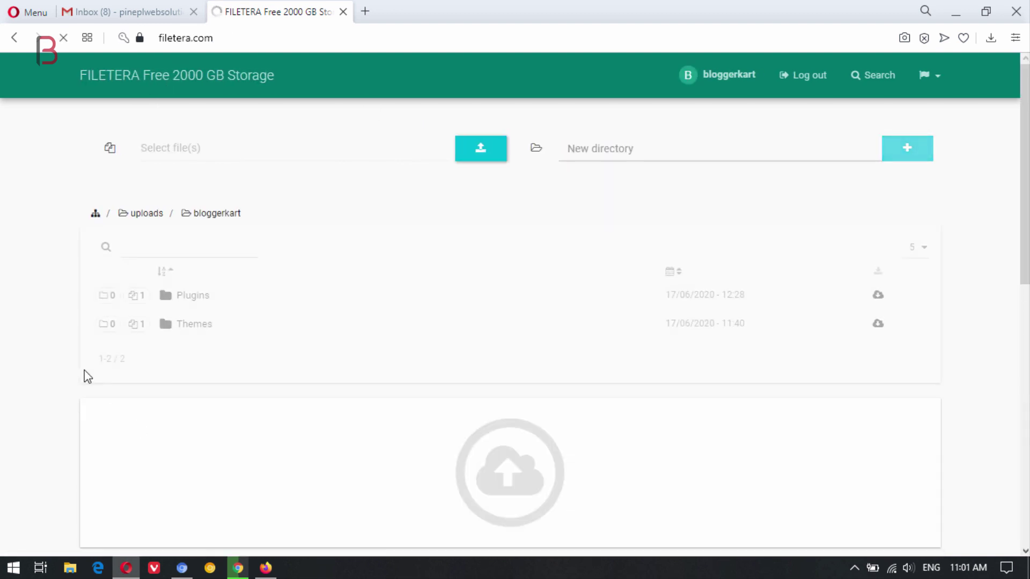
{"action": "scroll", "coordinate": [54, 357], "scroll_direction": "down", "scroll_amount": 4}
{"action": "scroll", "coordinate": [56, 357], "scroll_direction": "down", "scroll_amount": 3}
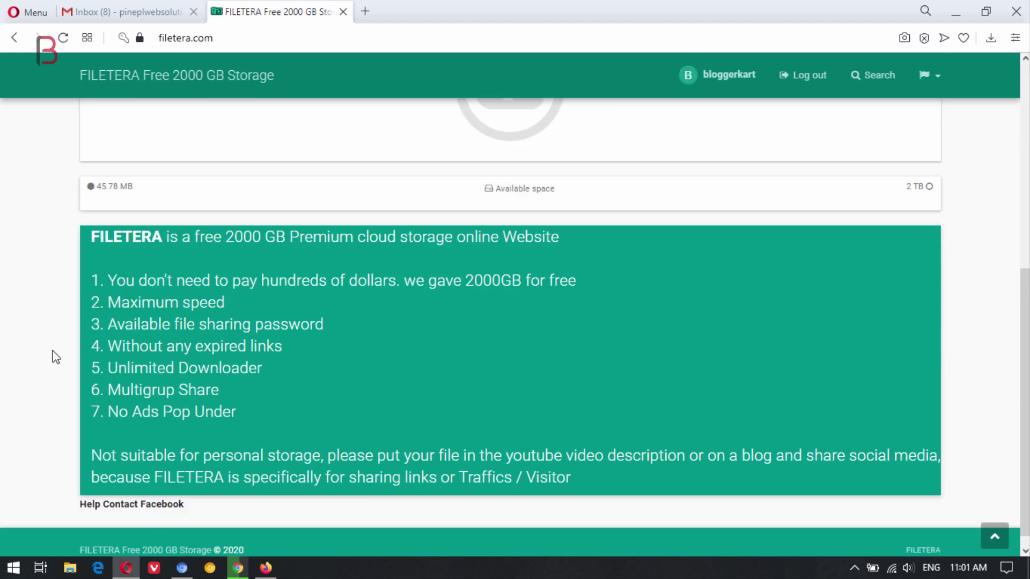
{"action": "scroll", "coordinate": [56, 357], "scroll_direction": "up", "scroll_amount": 8}
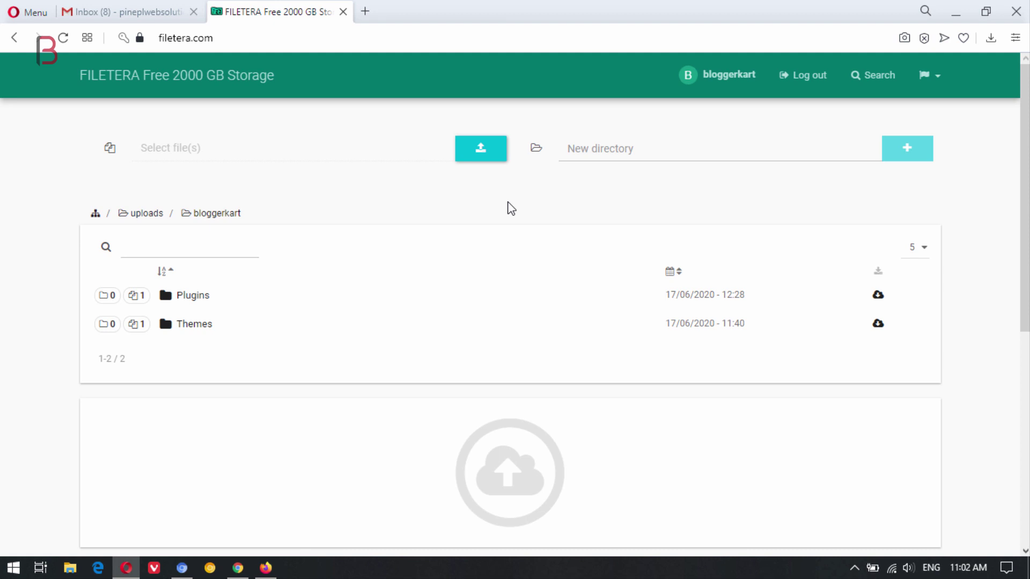
{"action": "left_click", "coordinate": [238, 568]}
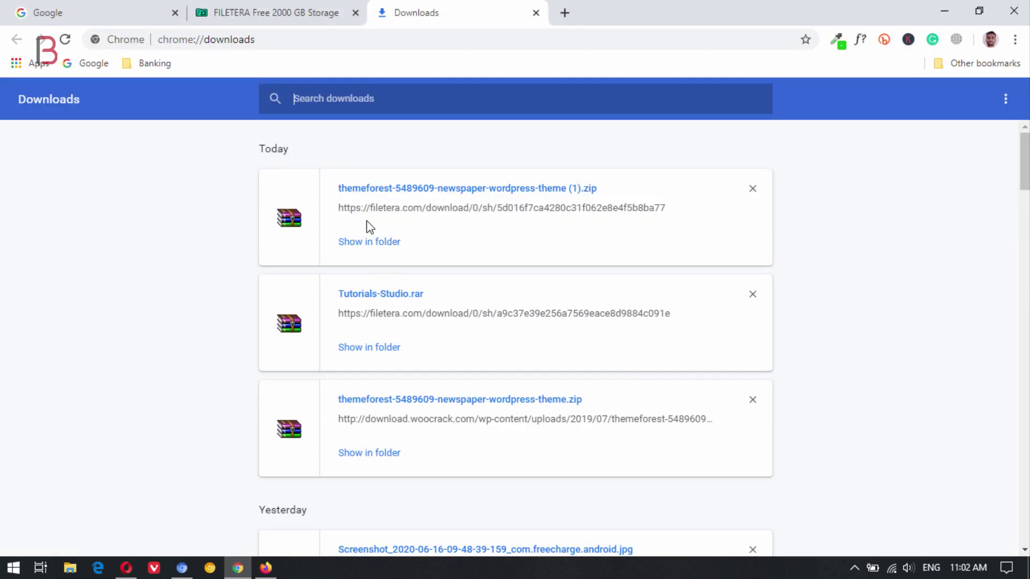